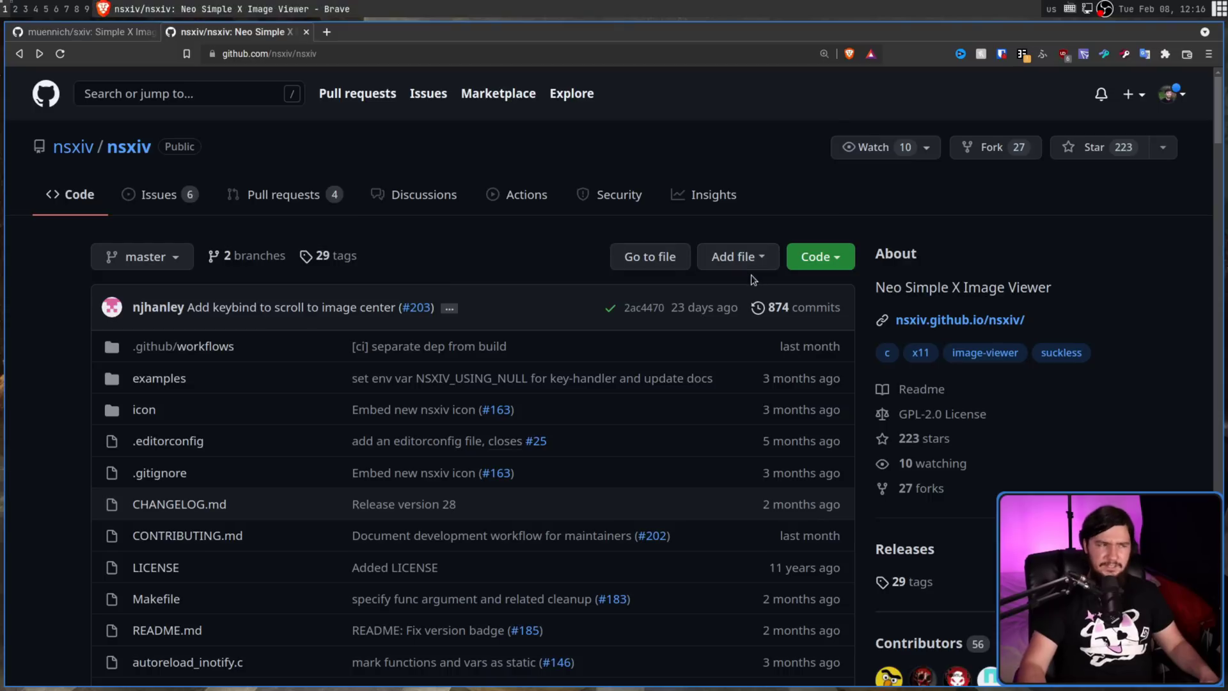
Switch to workspace 2, where nsxiv shows 1tb-mouse-00:06:26.733.jpg beside Alacritty
{"action": "key", "text": "super+2"}
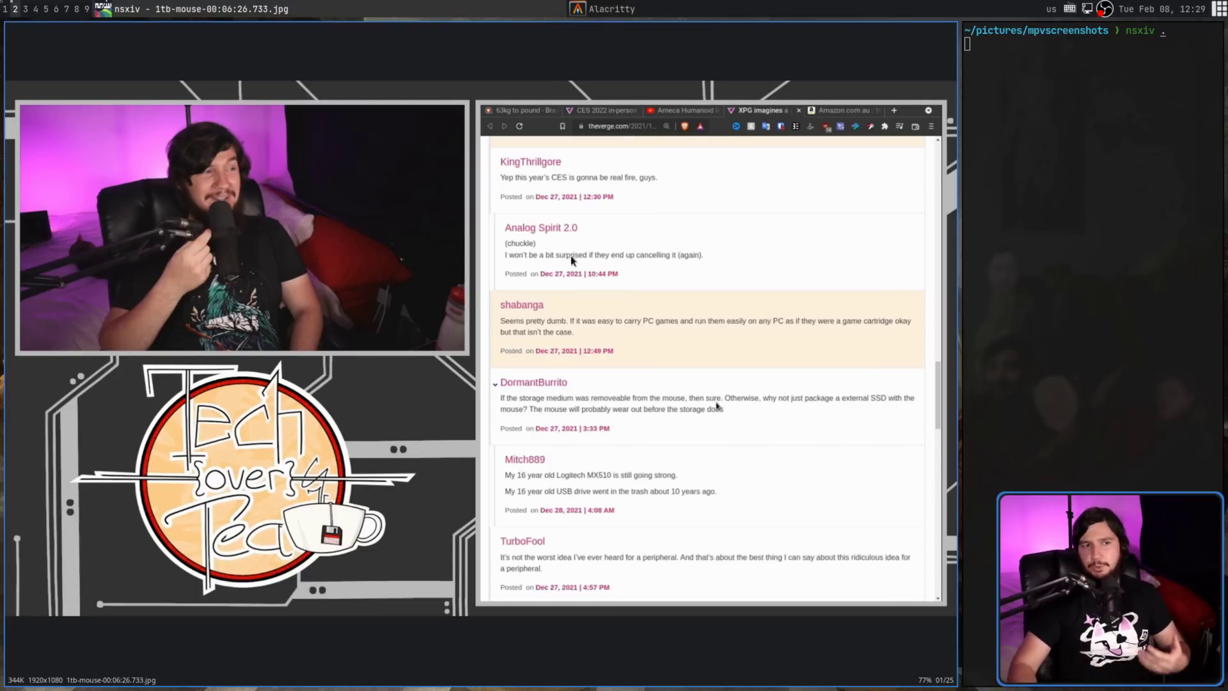
Zoom the comments screenshot far out, back in to fill the window, then reset it to 100%
{"action": "key", "text": "minus"}
{"action": "key", "text": "minus"}
{"action": "key", "text": "minus"}
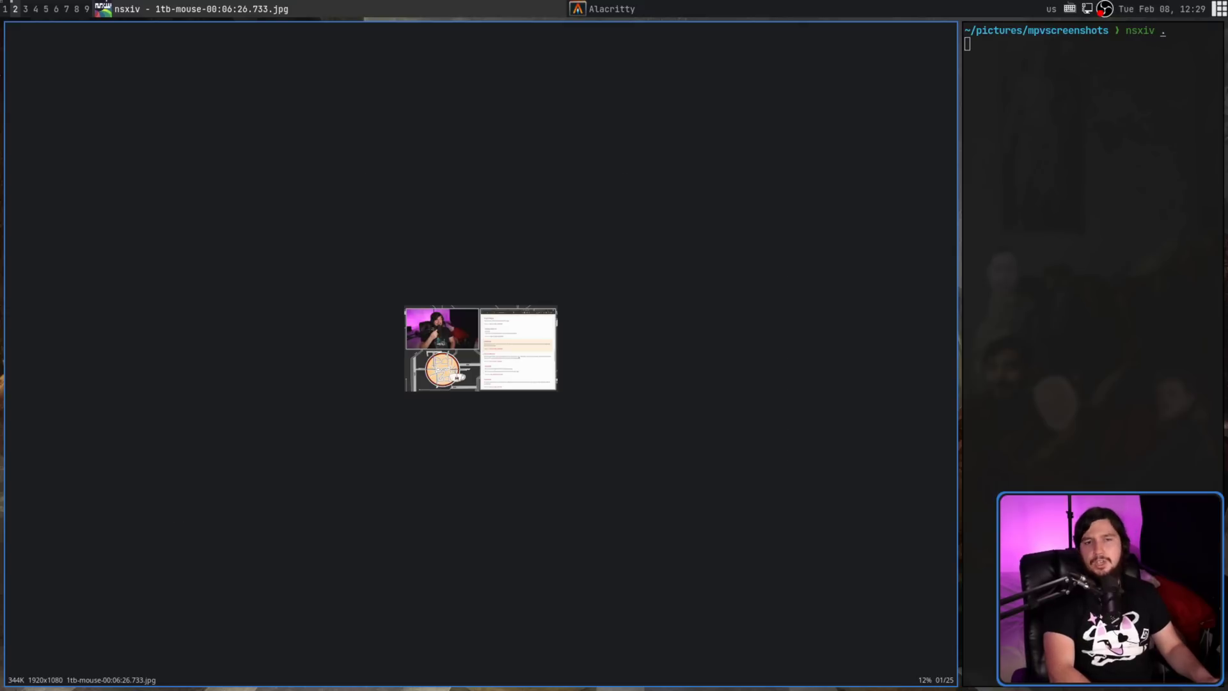
{"action": "key", "text": "plus"}
{"action": "key", "text": "plus"}
{"action": "key", "text": "plus"}
{"action": "key", "text": "plus"}
{"action": "key", "text": "plus"}
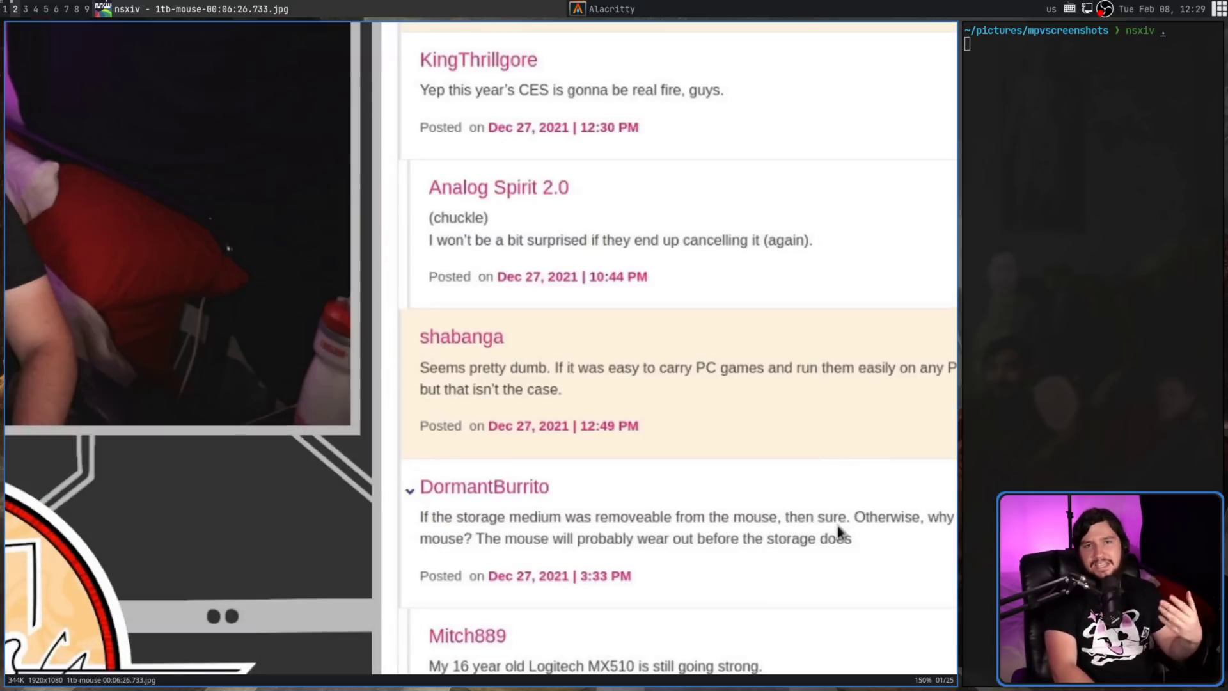
{"action": "key", "text": "minus"}
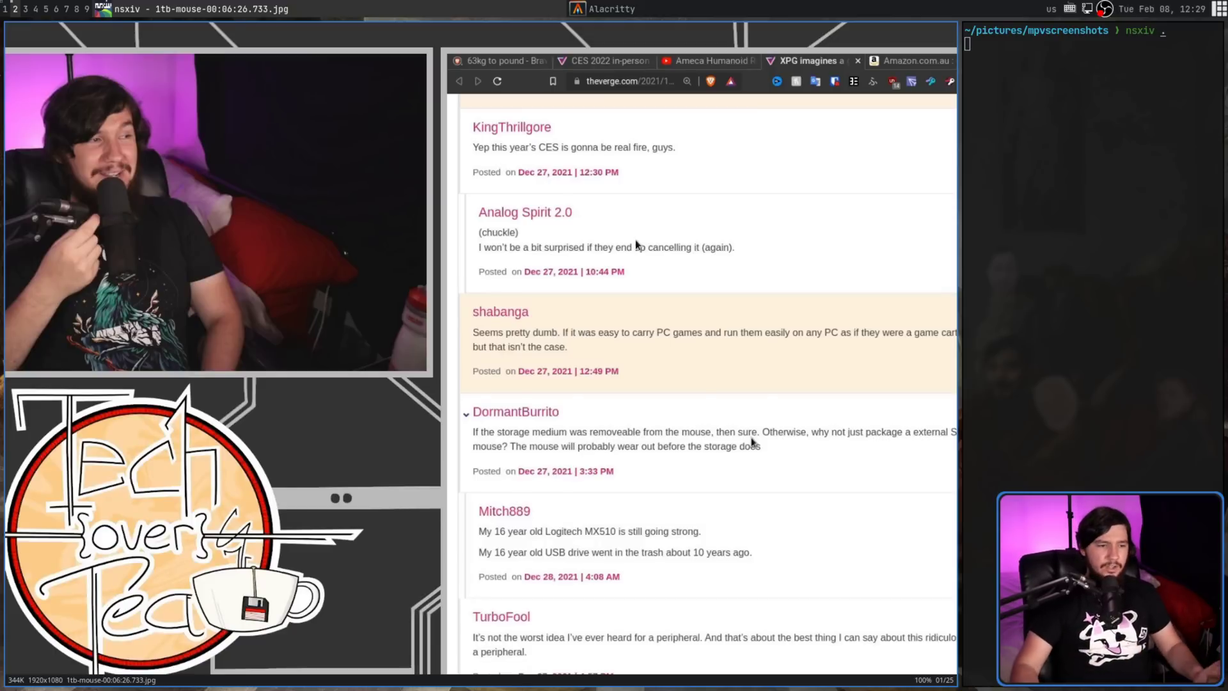
Relaunch nsxiv . from history, zoom the screenshot to 25%, back to 100%, then magnify it
{"action": "key", "text": "q"}
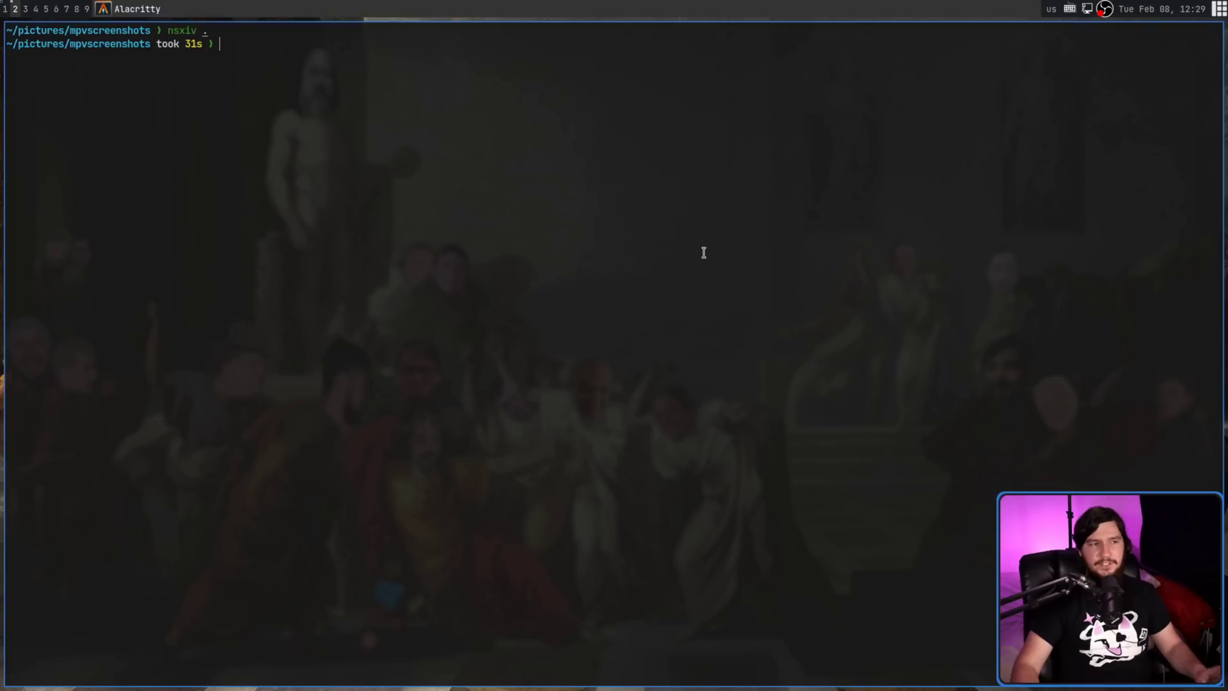
{"action": "key", "text": "Up"}
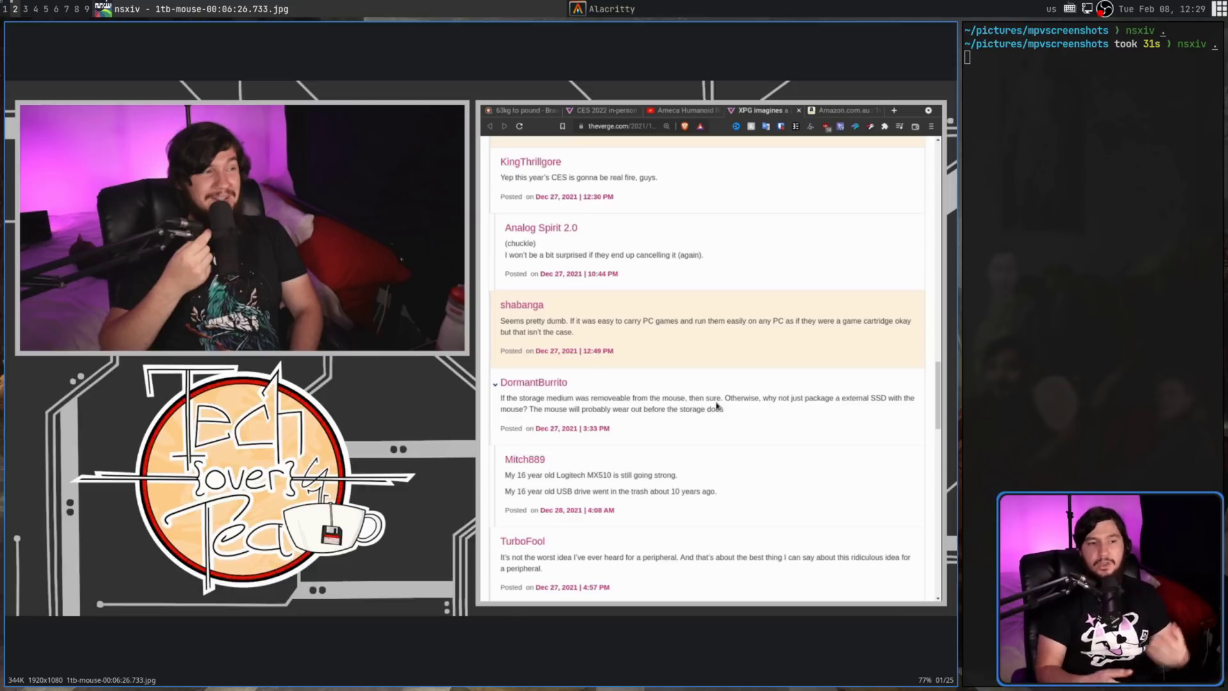
{"action": "key", "text": "minus"}
{"action": "key", "text": "minus"}
{"action": "key", "text": "minus"}
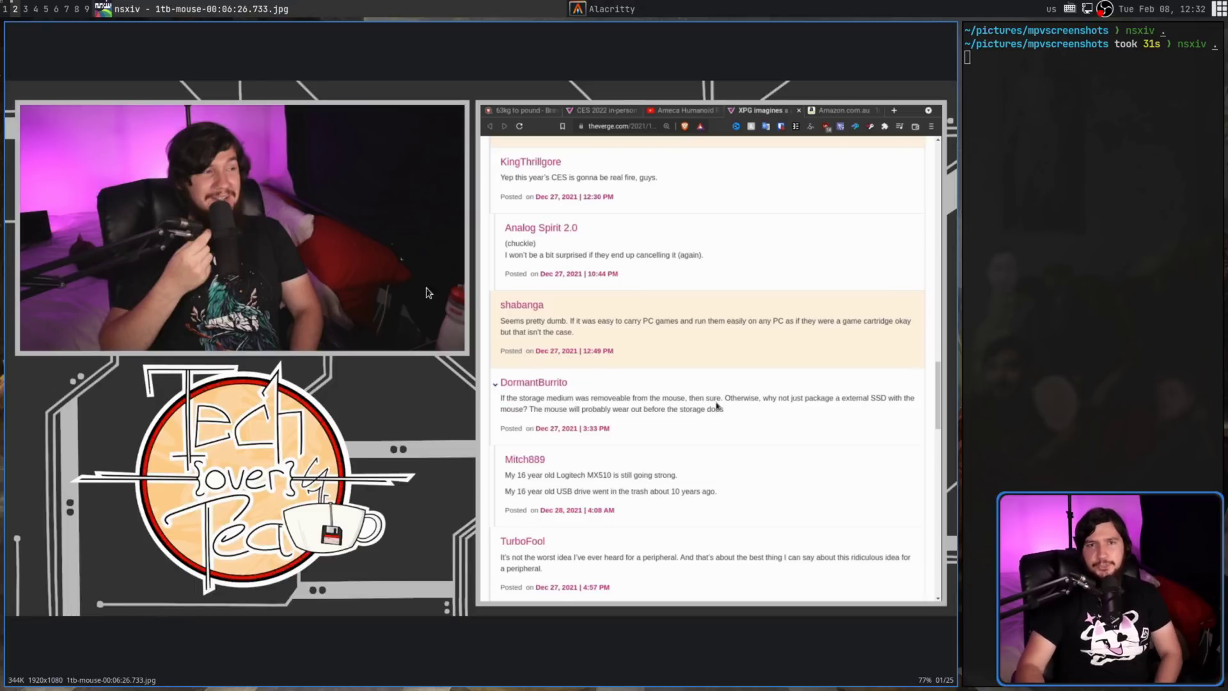
{"action": "key", "text": "minus"}
{"action": "key", "text": "minus"}
{"action": "key", "text": "minus"}
{"action": "key", "text": "equal"}
{"action": "scroll", "coordinate": [442, 338], "scroll_direction": "up", "scroll_amount": 1}
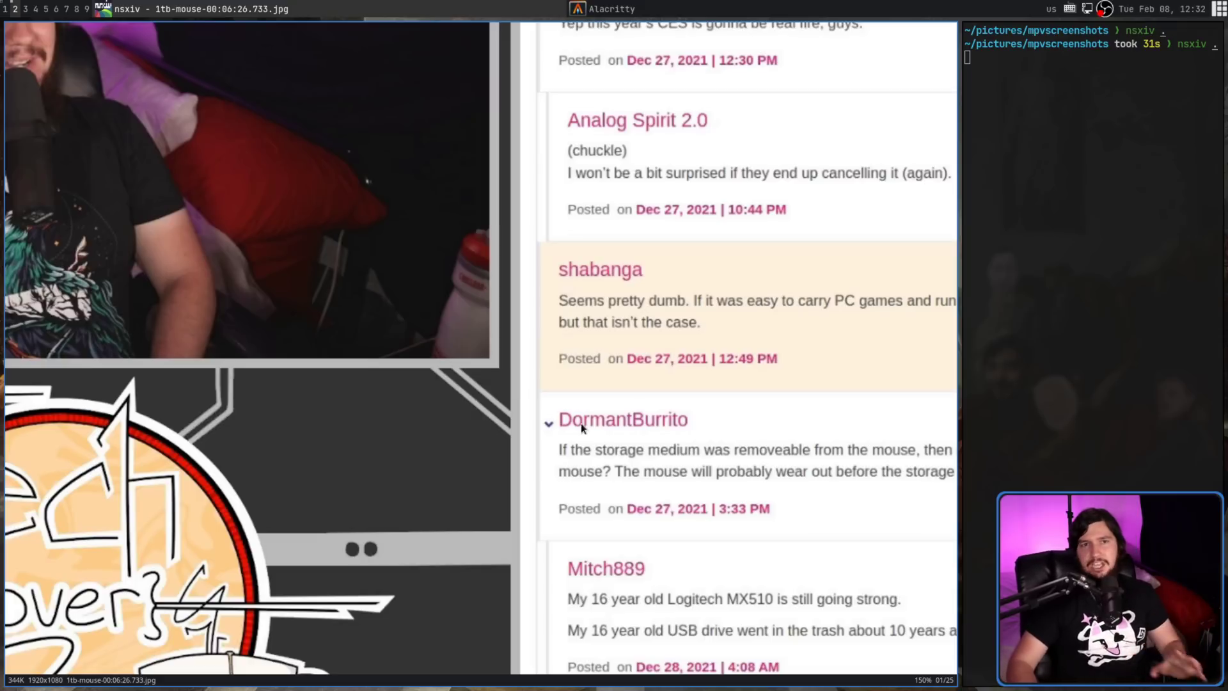
Flip to the next screenshots and back, panning the magnified first screenshot across its tabs and comments
{"action": "key", "text": "n"}
{"action": "key", "text": "n"}
{"action": "key", "text": "p"}
{"action": "key", "text": "p"}
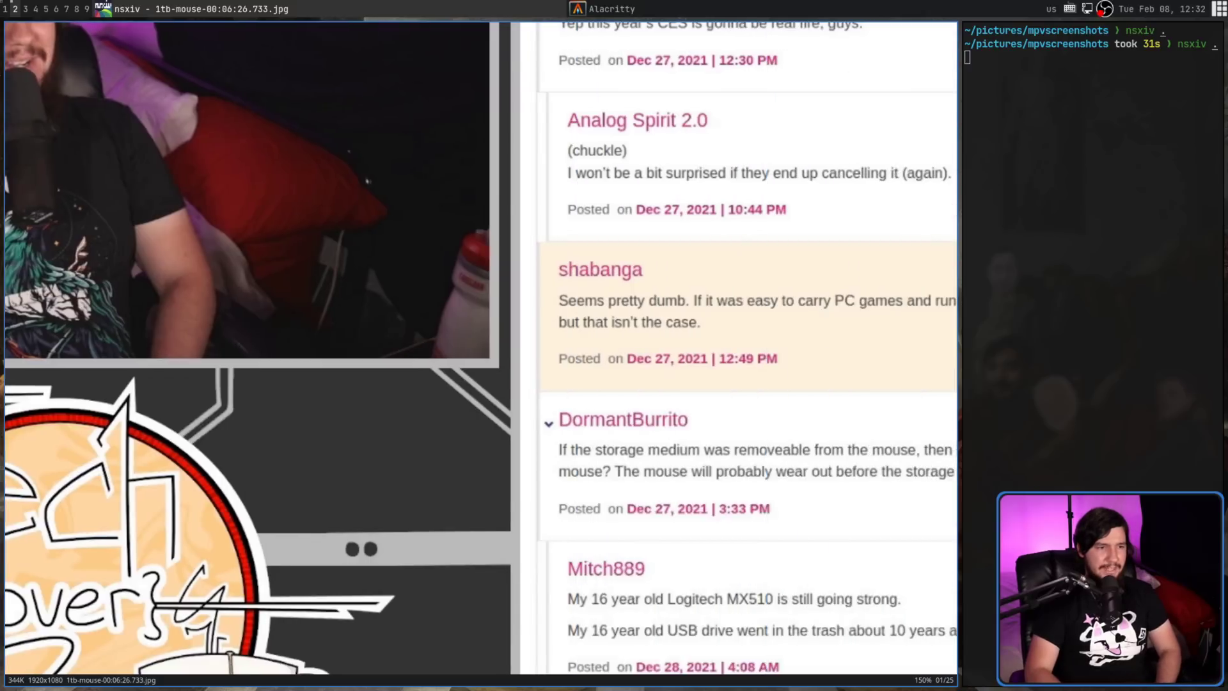
{"action": "key", "text": "l"}
{"action": "key", "text": "k"}
{"action": "key", "text": "j"}
{"action": "key", "text": "j"}
{"action": "key", "text": "j"}
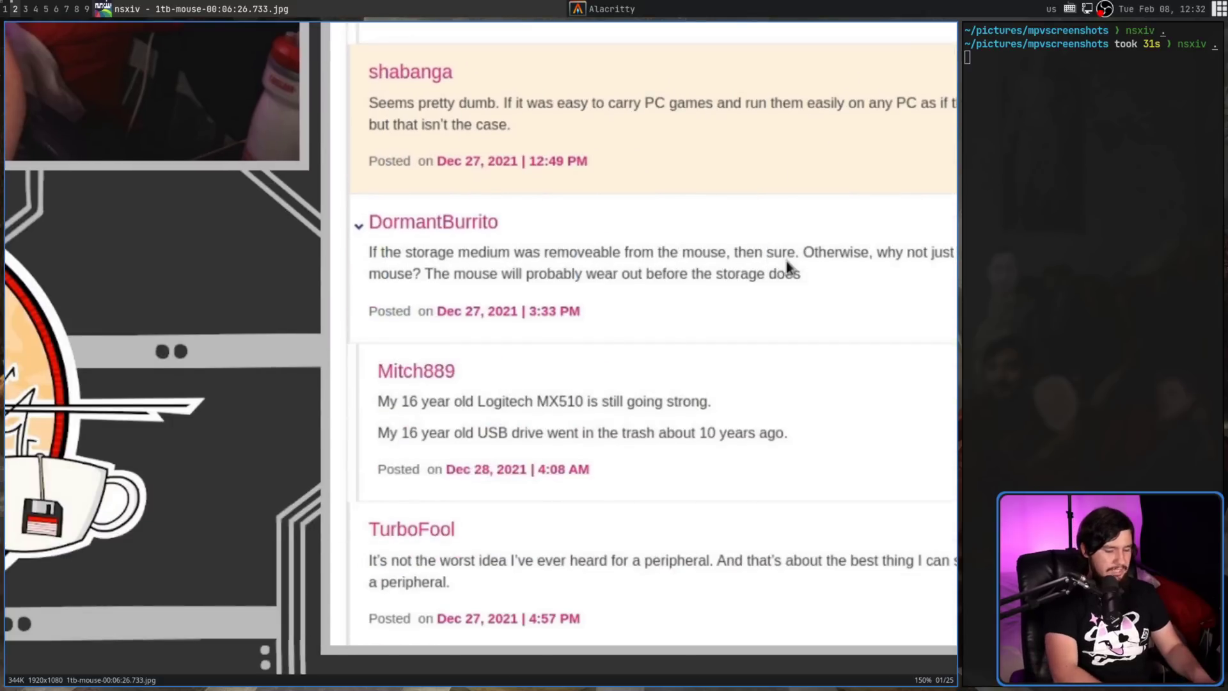
{"action": "key", "text": "n"}
{"action": "key", "text": "n"}
{"action": "key", "text": "p"}
{"action": "key", "text": "p"}
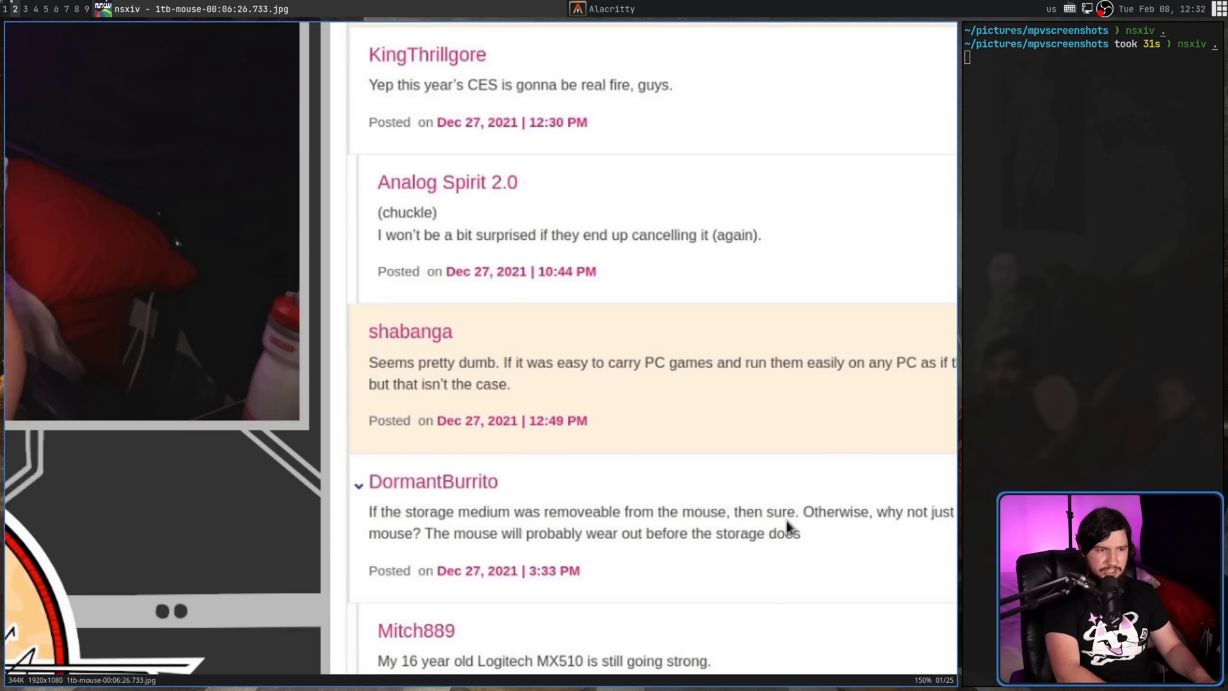
{"action": "key", "text": "k"}
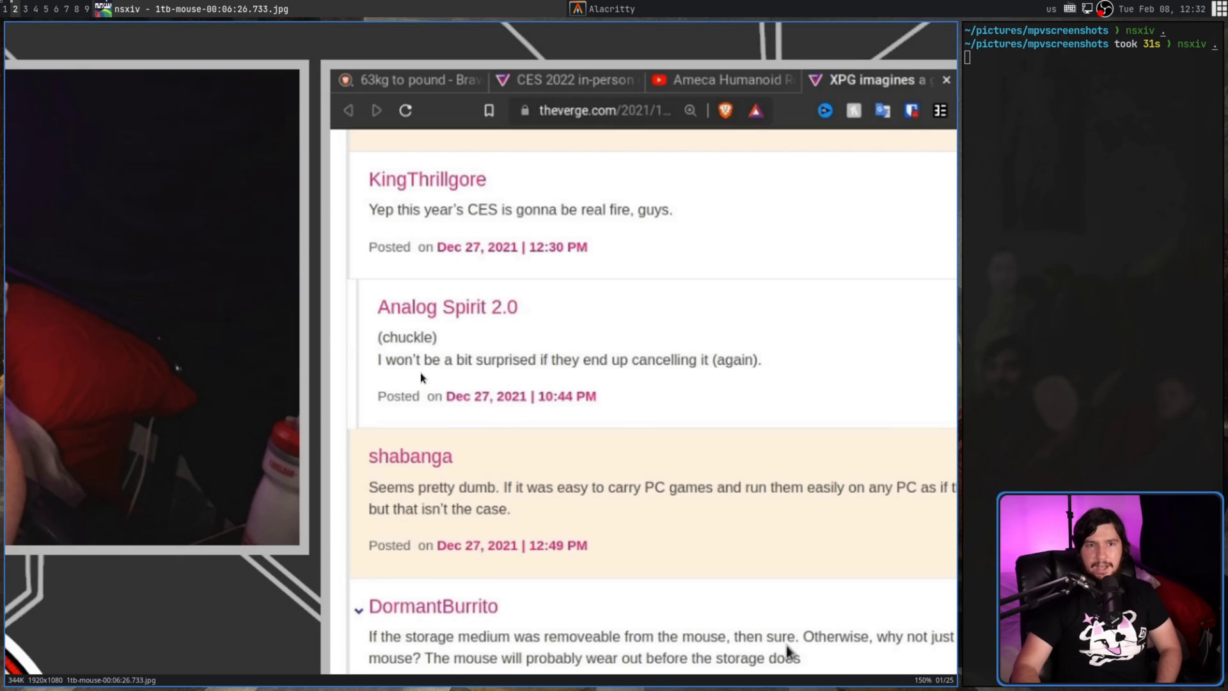
{"action": "left_click_drag", "start_coordinate": [479, 352], "coordinate": [318, 349]}
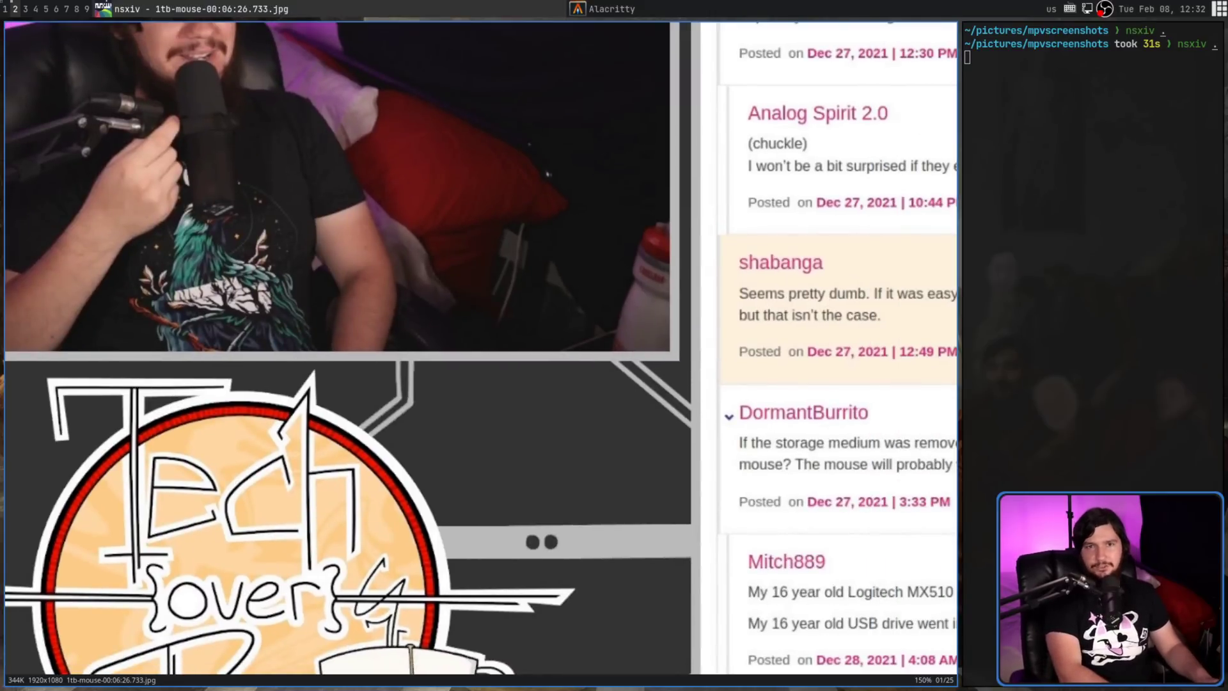
Pan the magnified screenshot left, down to the comments and up to the top, then quit nsxiv
{"action": "key", "text": "h"}
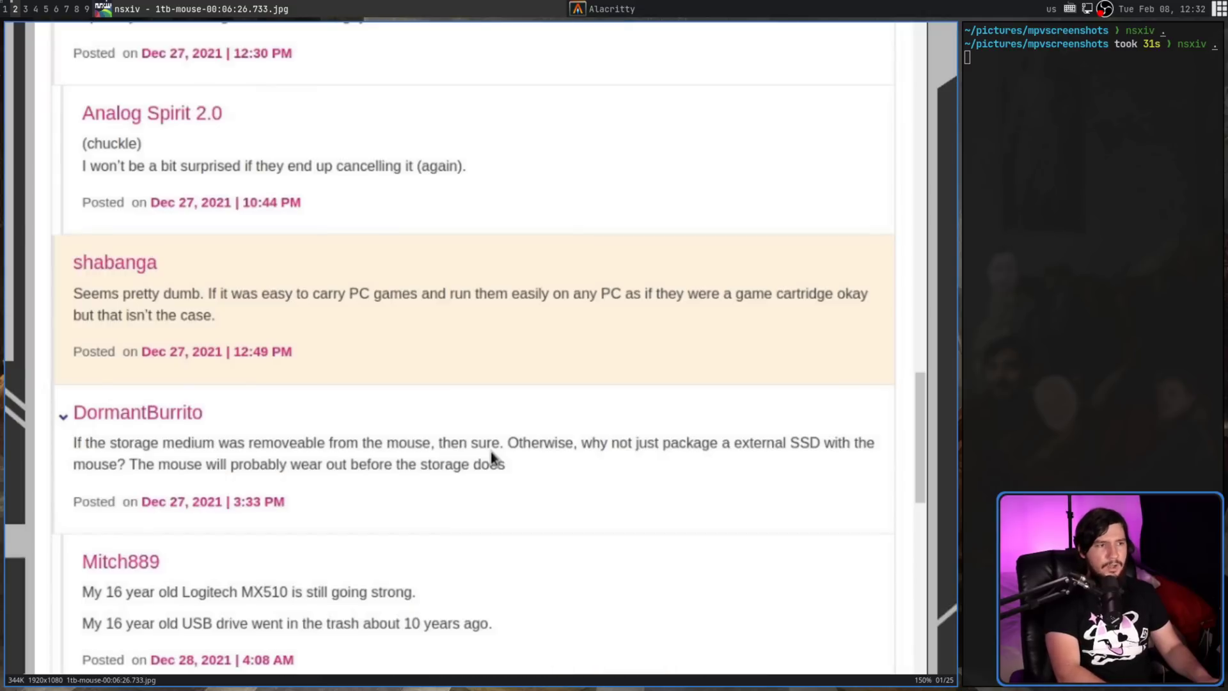
{"action": "key", "text": "j"}
{"action": "key", "text": "k"}
{"action": "key", "text": "k"}
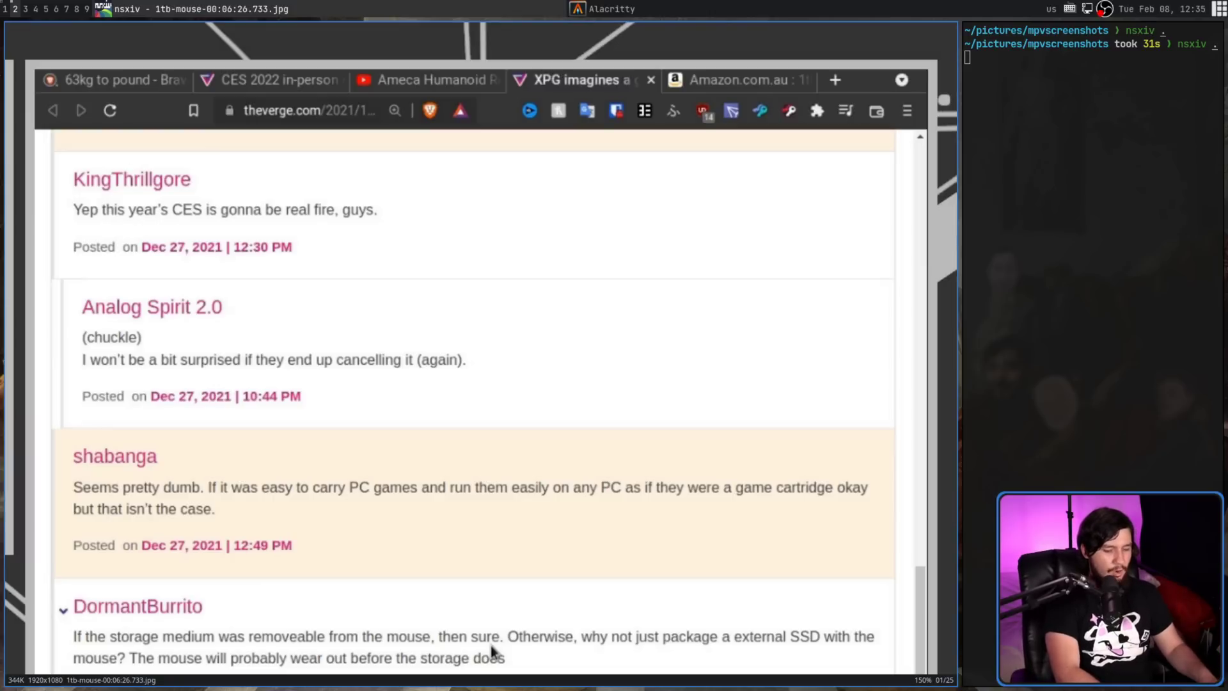
{"action": "key", "text": "h"}
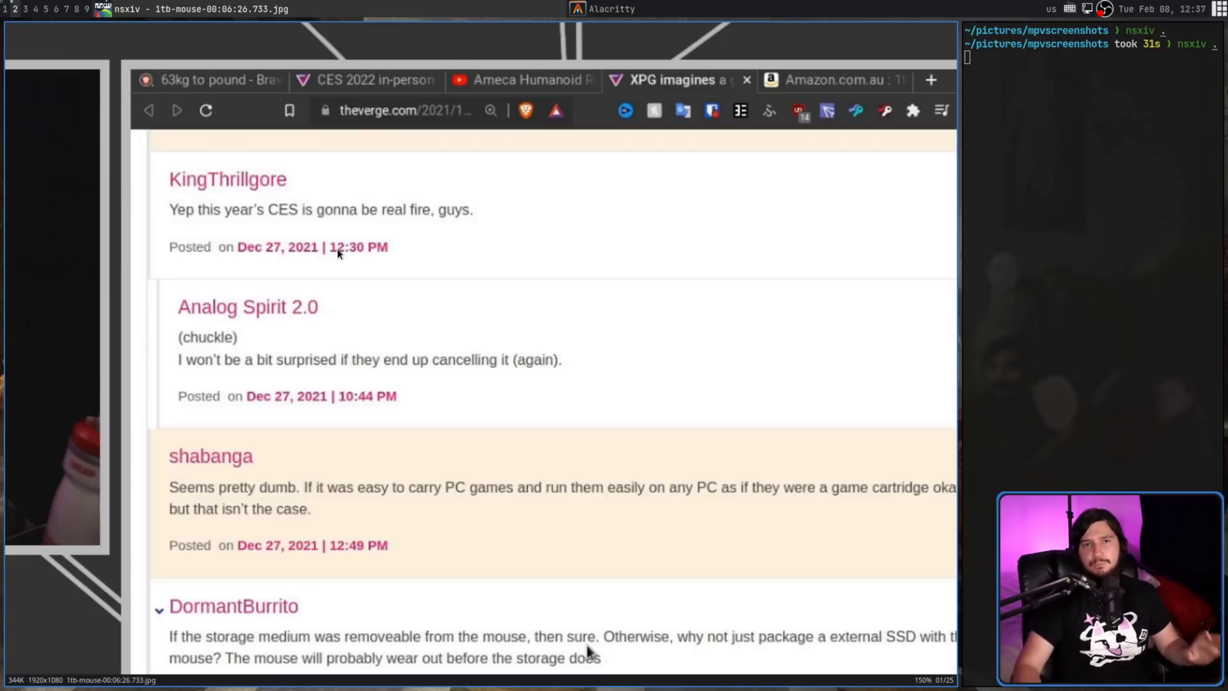
{"action": "key", "text": "q"}
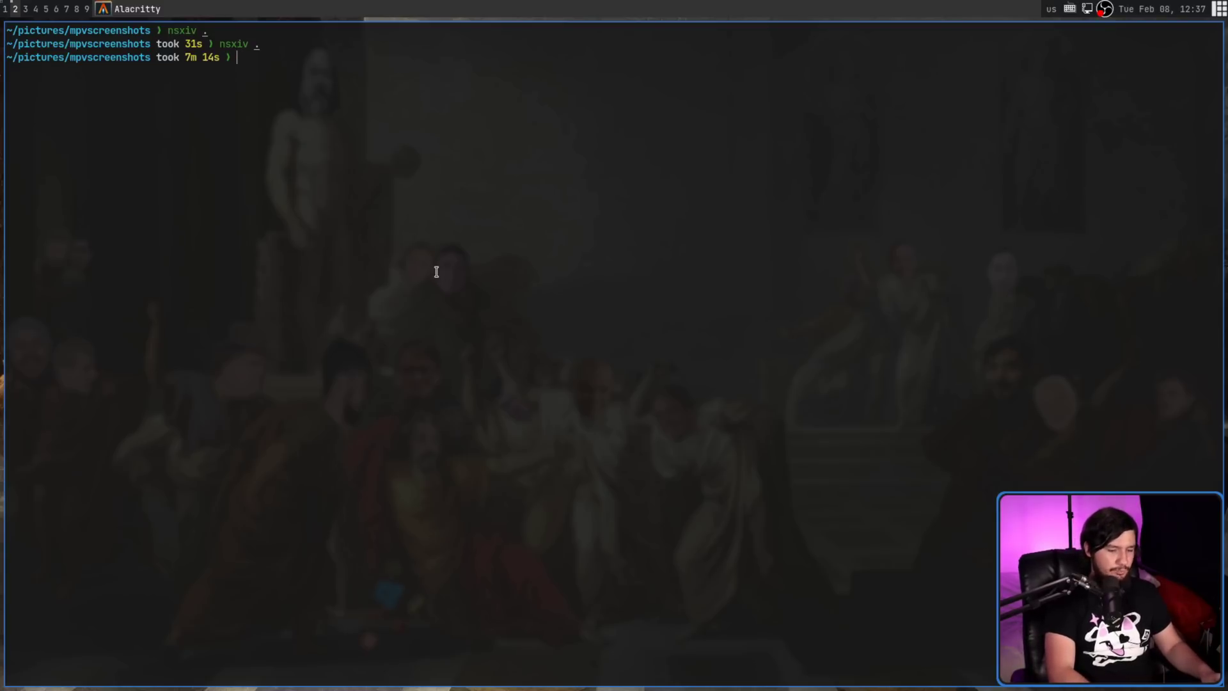
Enlarge the Alacritty font with Ctrl+=, then rerun nsxiv . to reopen image 1 of 25
{"action": "key", "text": "ctrl+plus"}
{"action": "key", "text": "ctrl+plus"}
{"action": "key", "text": "ctrl+plus"}
{"action": "key", "text": "ctrl+plus"}
{"action": "key", "text": "ctrl+plus"}
{"action": "key", "text": "ctrl+plus"}
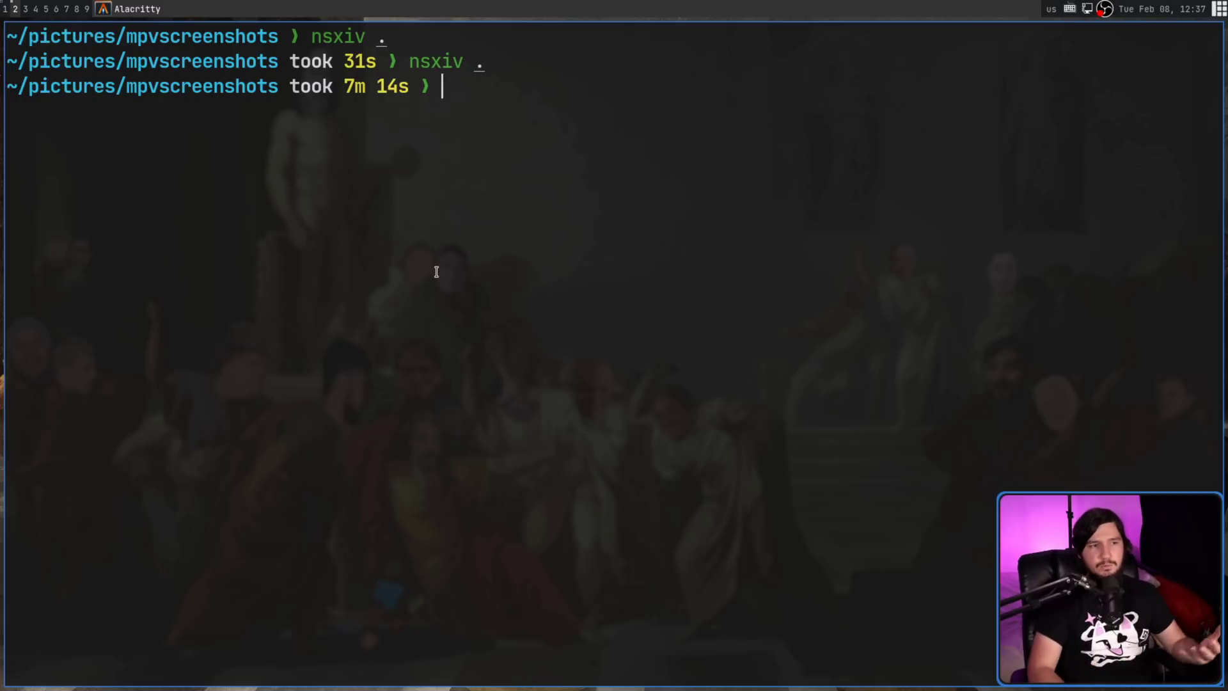
{"action": "key", "text": "Up"}
{"action": "key", "text": "Return"}
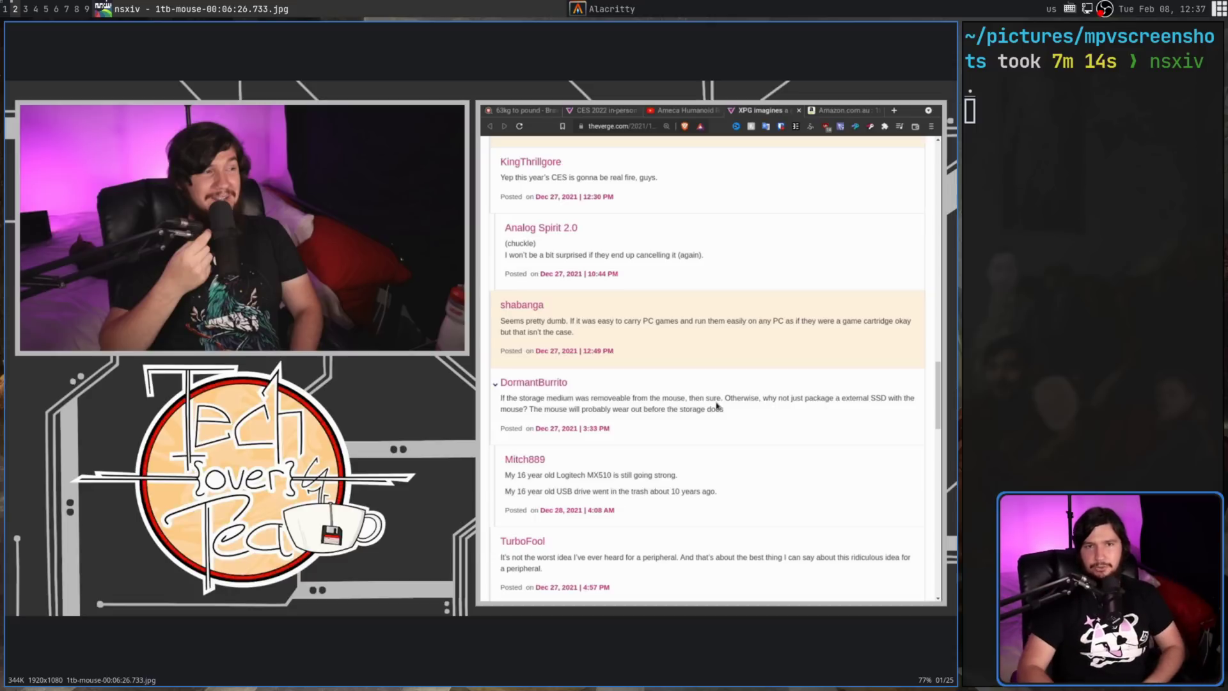
Mark the first screenshot, then step to the next image and back to image 1
{"action": "key", "text": "m"}
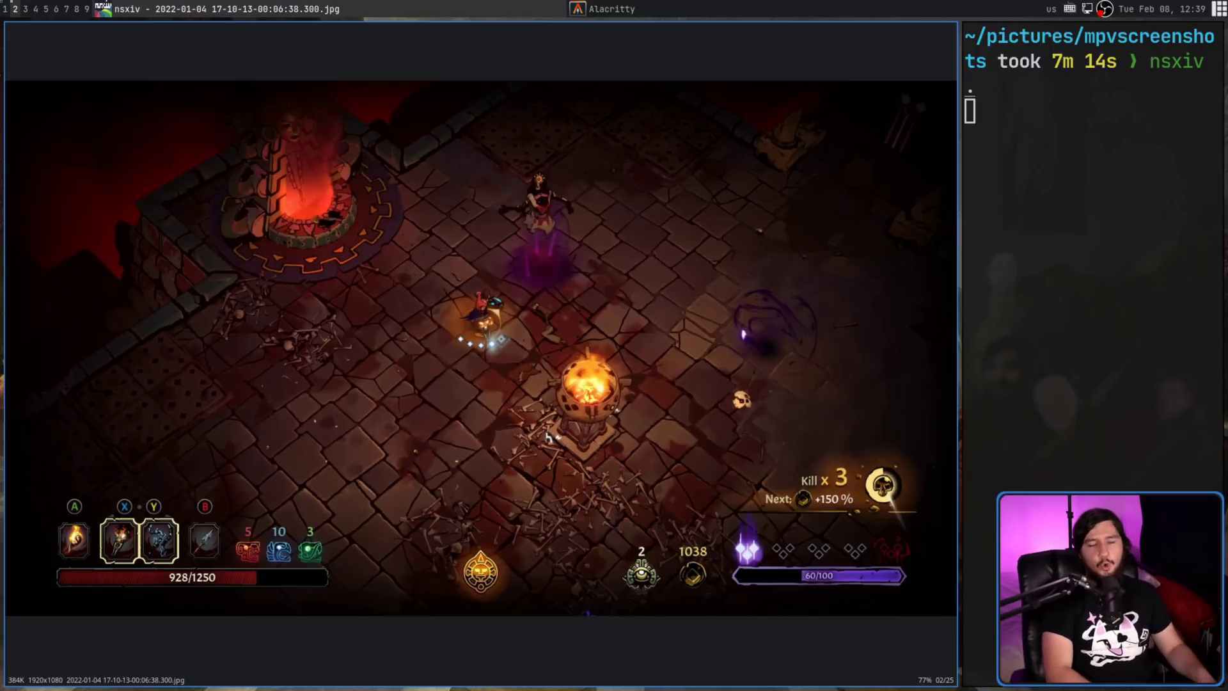
{"action": "key", "text": "n"}
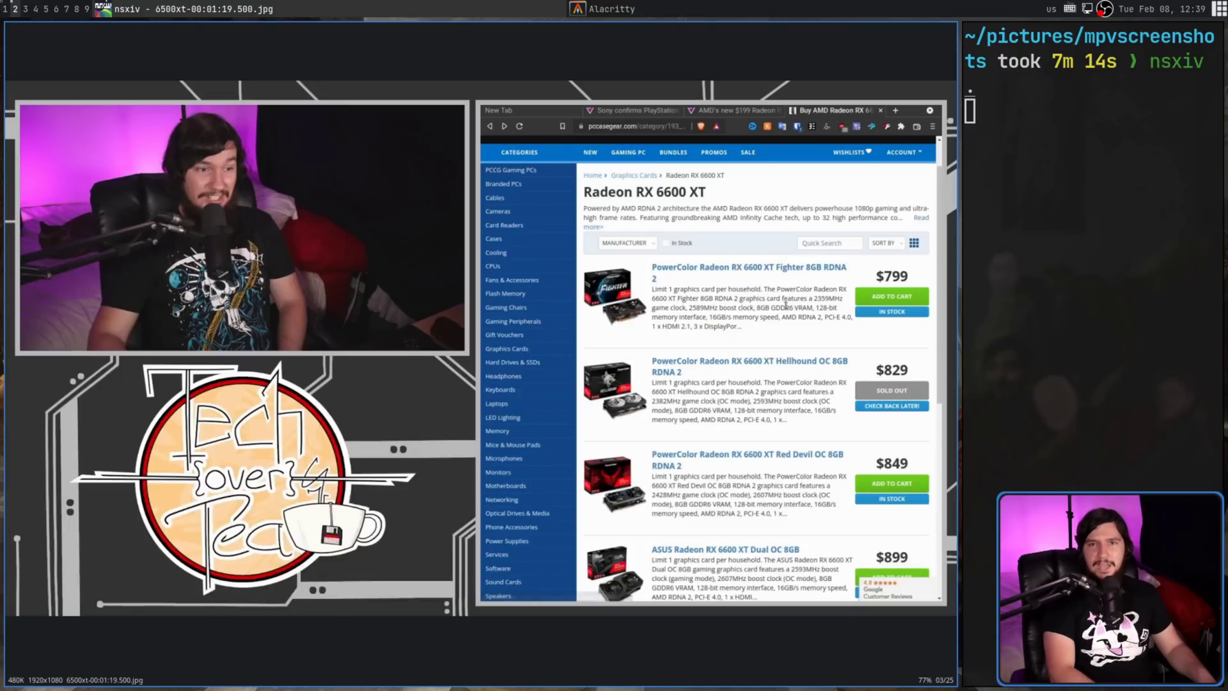
{"action": "key", "text": "p"}
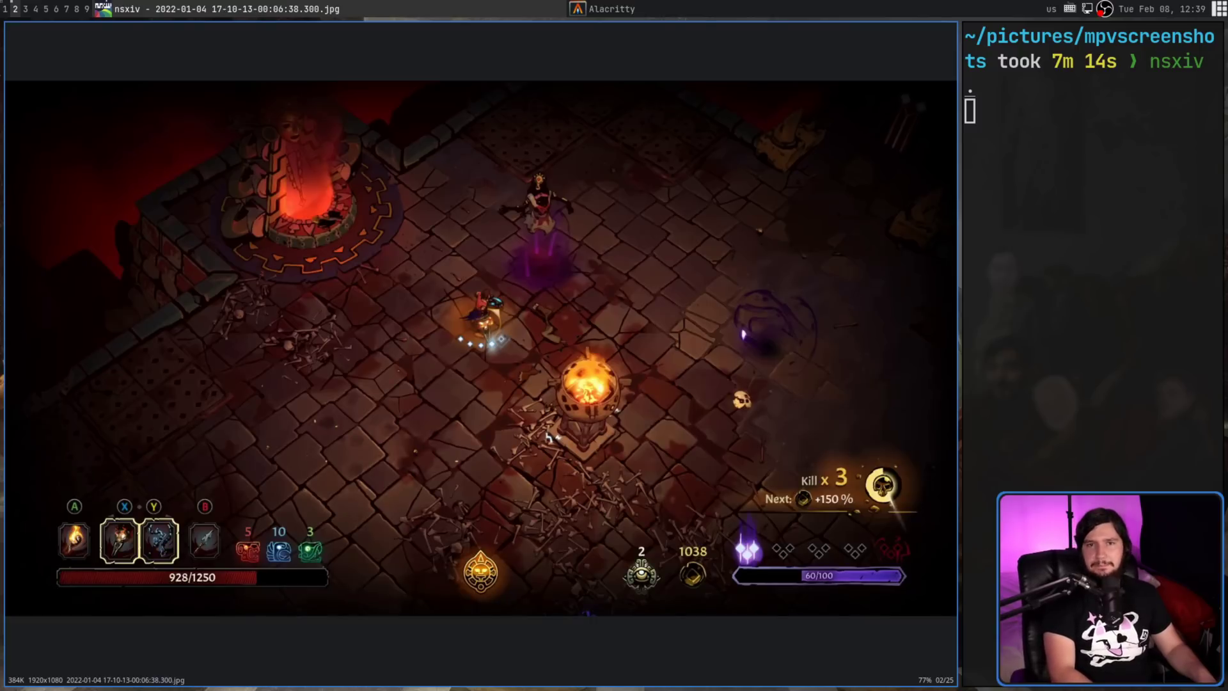
{"action": "key", "text": "p"}
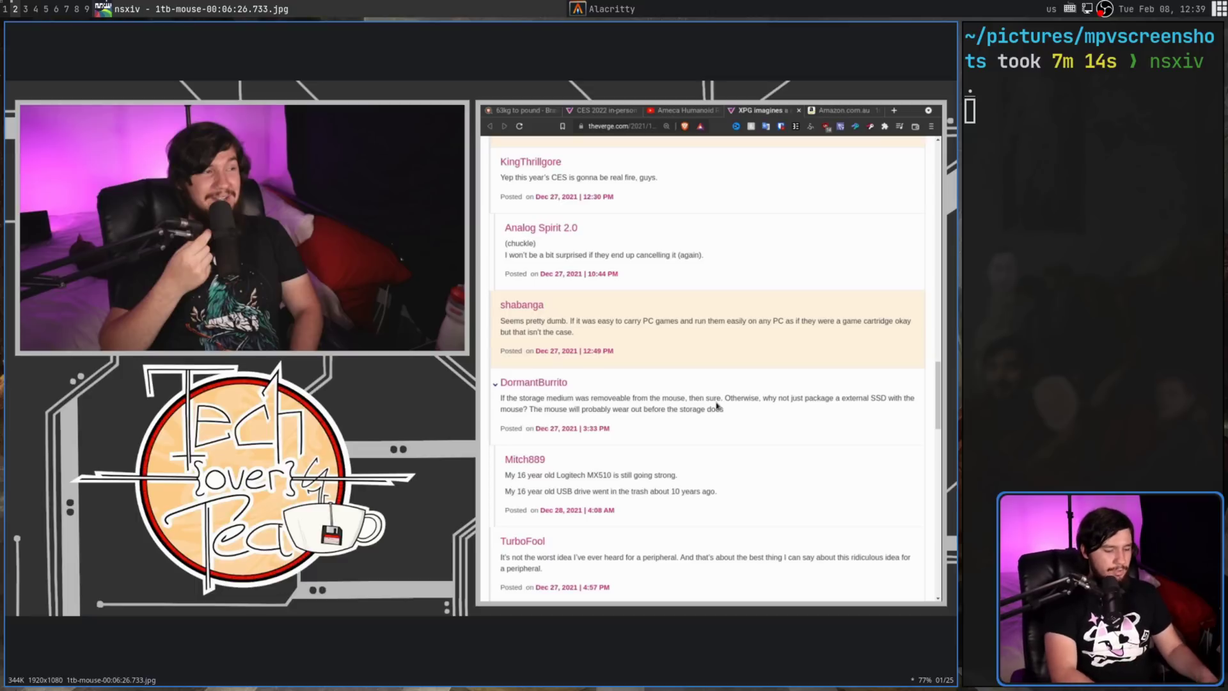
Jump to images 6, 11 and 1 with G, then step forward through images 12 to 14
{"action": "key", "text": "n"}
{"action": "key", "text": "n"}
{"action": "key", "text": "n"}
{"action": "key", "text": "n"}
{"action": "key", "text": "n"}
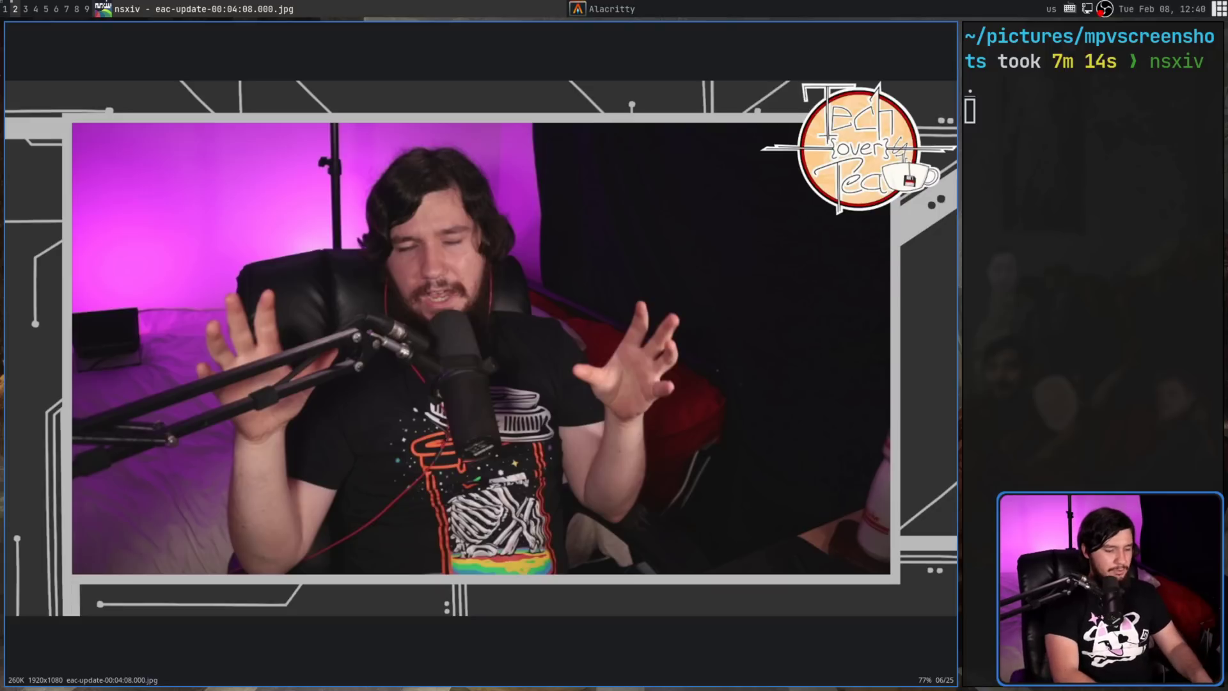
{"action": "key", "text": "n"}
{"action": "key", "text": "n"}
{"action": "key", "text": "n"}
{"action": "key", "text": "n"}
{"action": "key", "text": "n"}
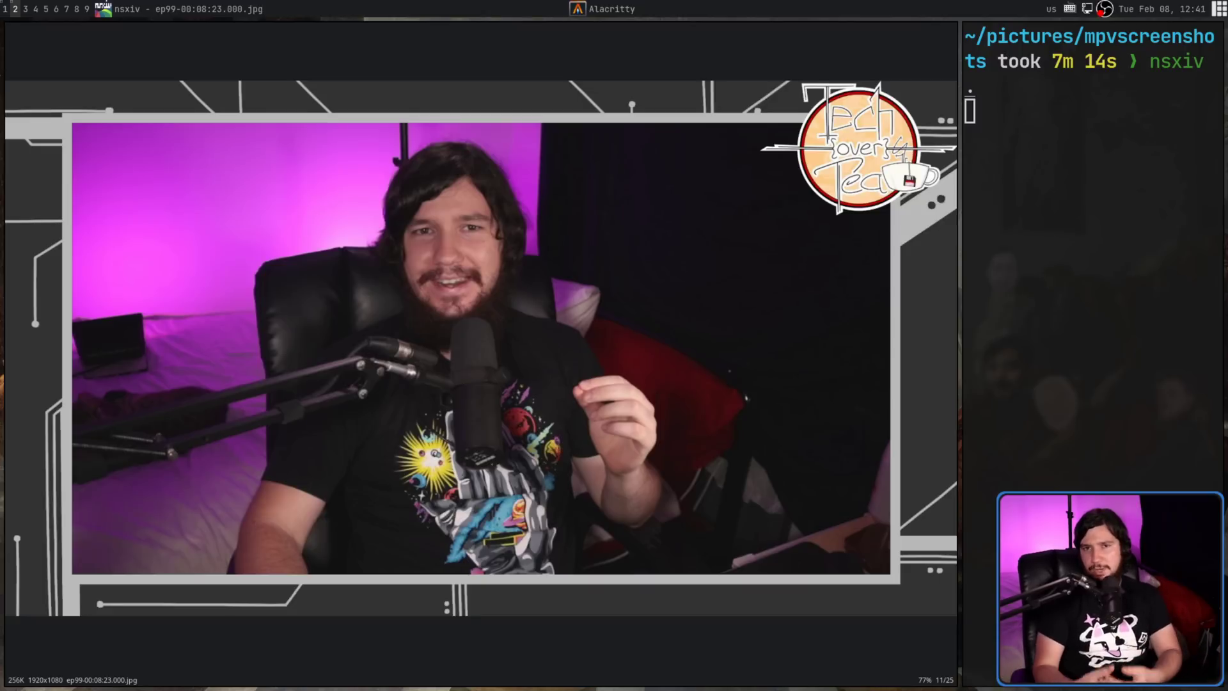
{"action": "key", "text": "g"}
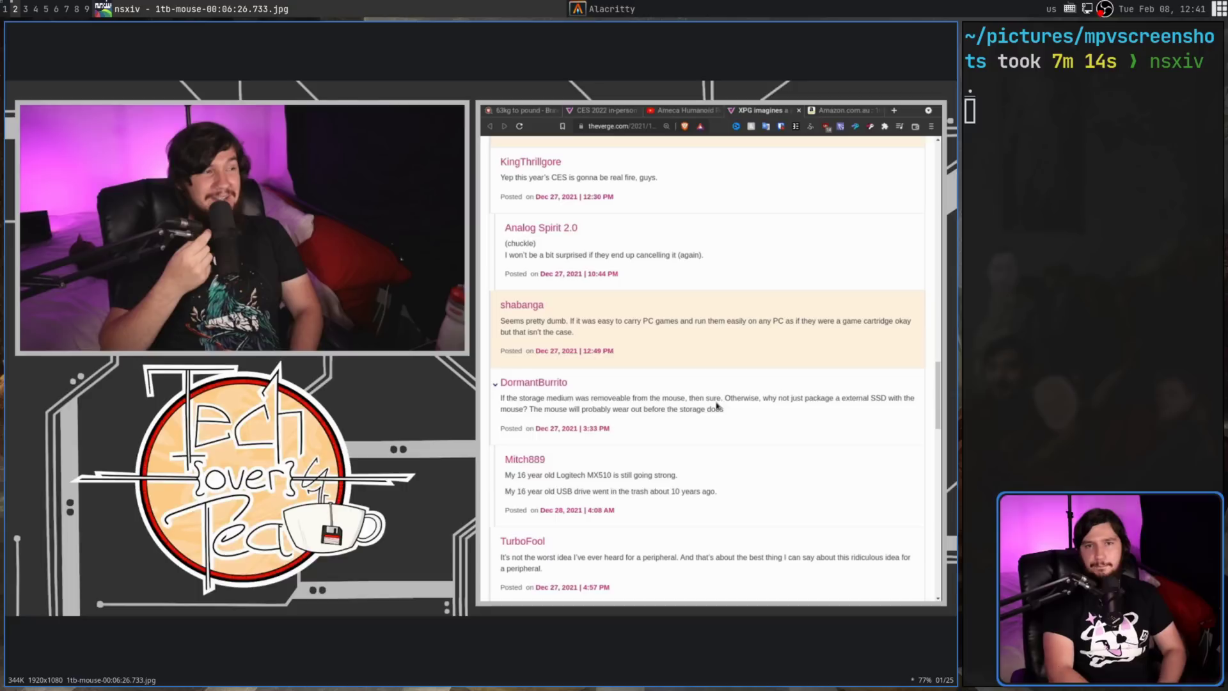
{"action": "key", "text": "1"}
{"action": "key", "text": "1"}
{"action": "key", "text": "g"}
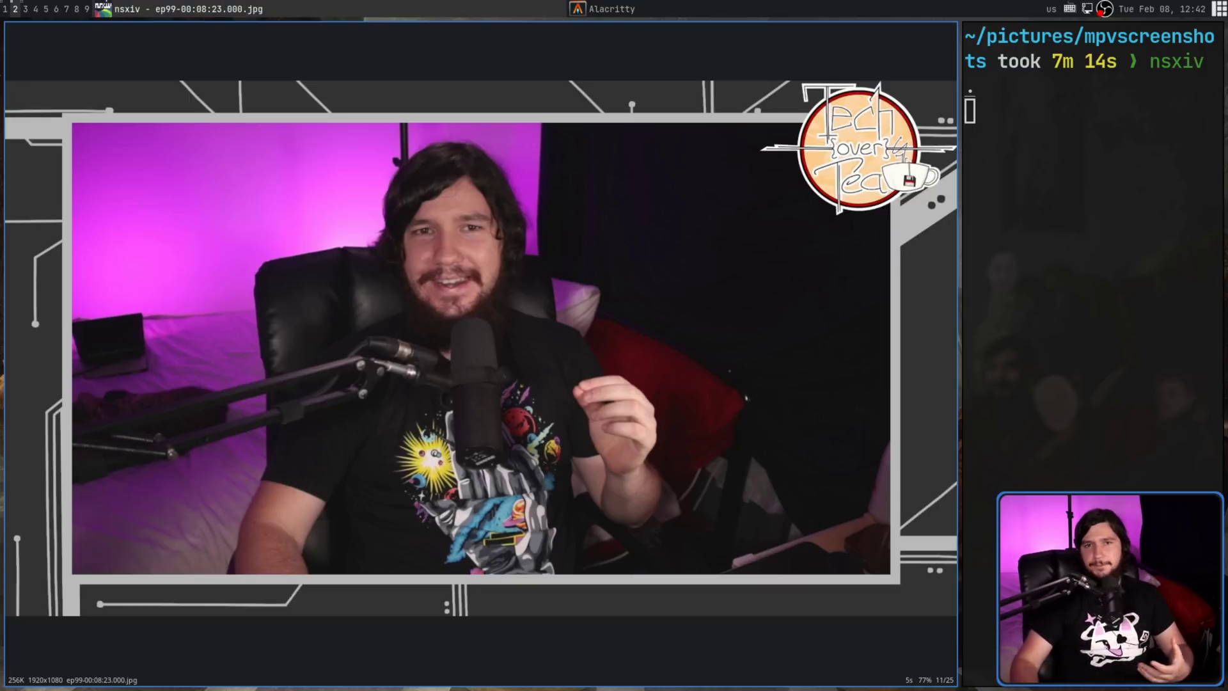
{"action": "key", "text": "n"}
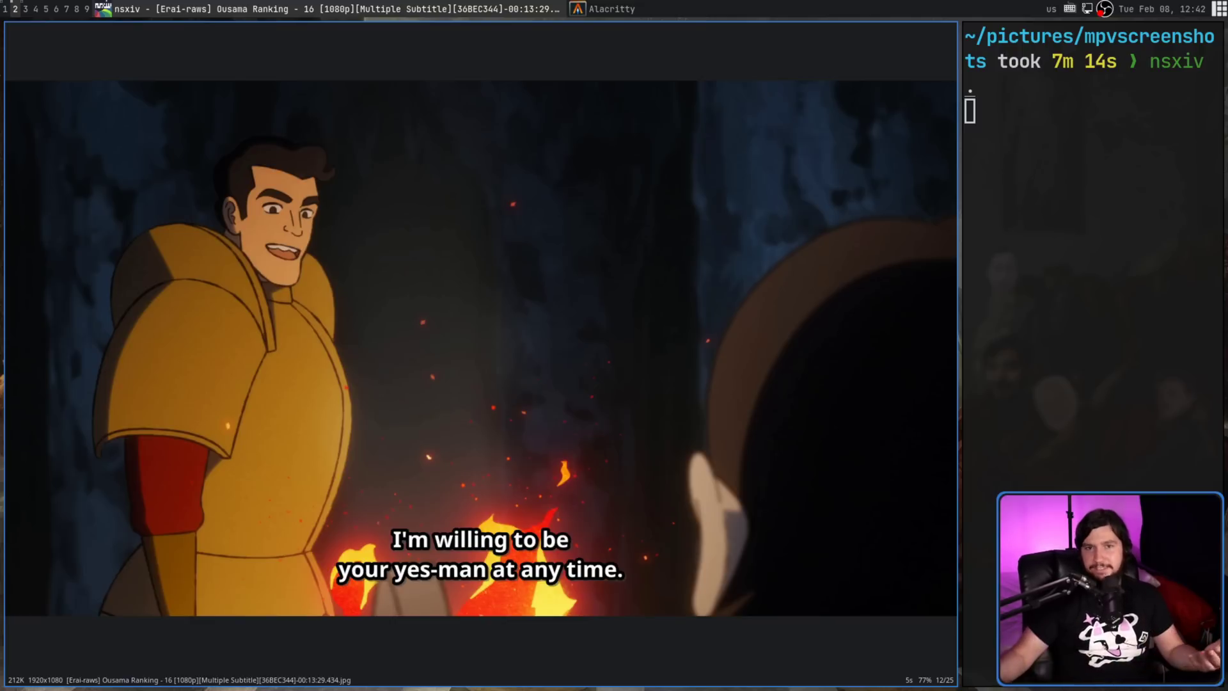
{"action": "key", "text": "n"}
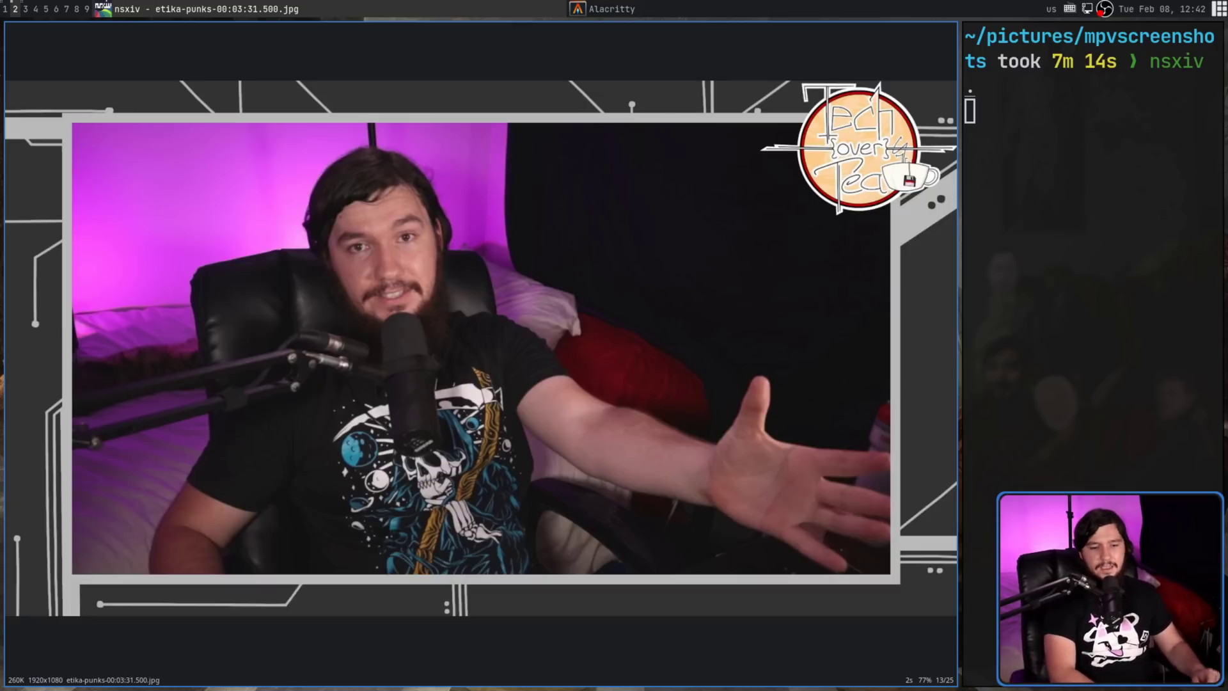
{"action": "key", "text": "n"}
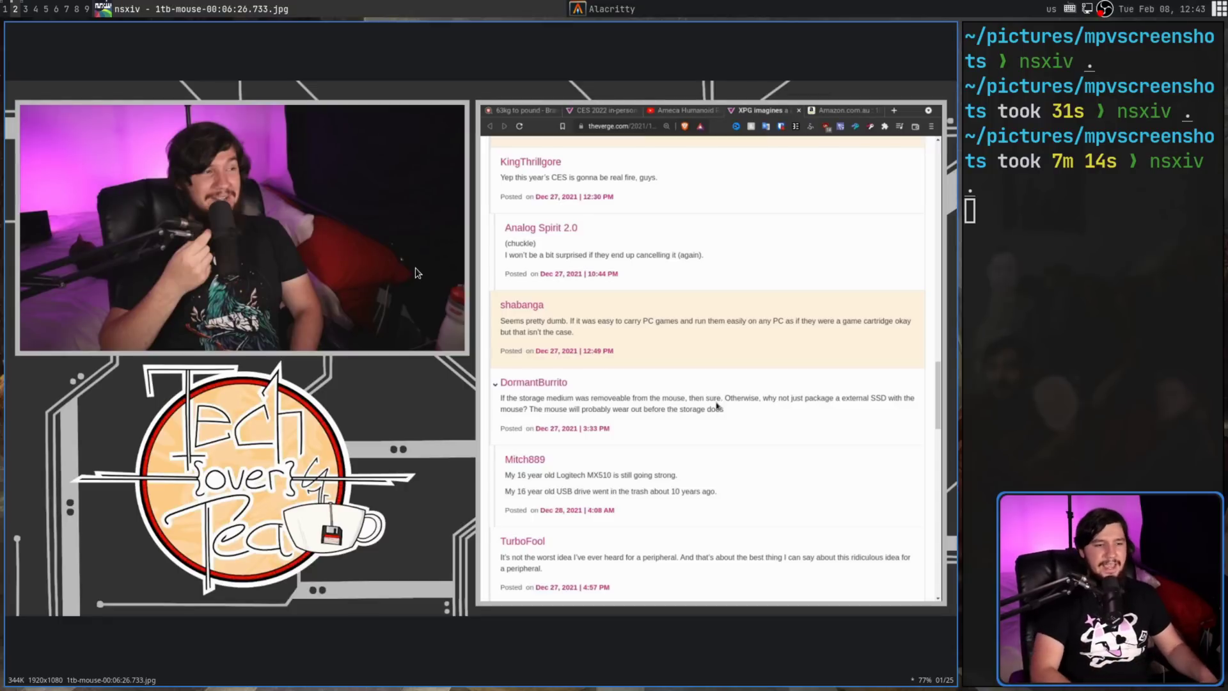
Show all 25 screenshots as a thumbnail grid and move the selection to the last thumbnail
{"action": "key", "text": "Return"}
{"action": "key", "text": "Return"}
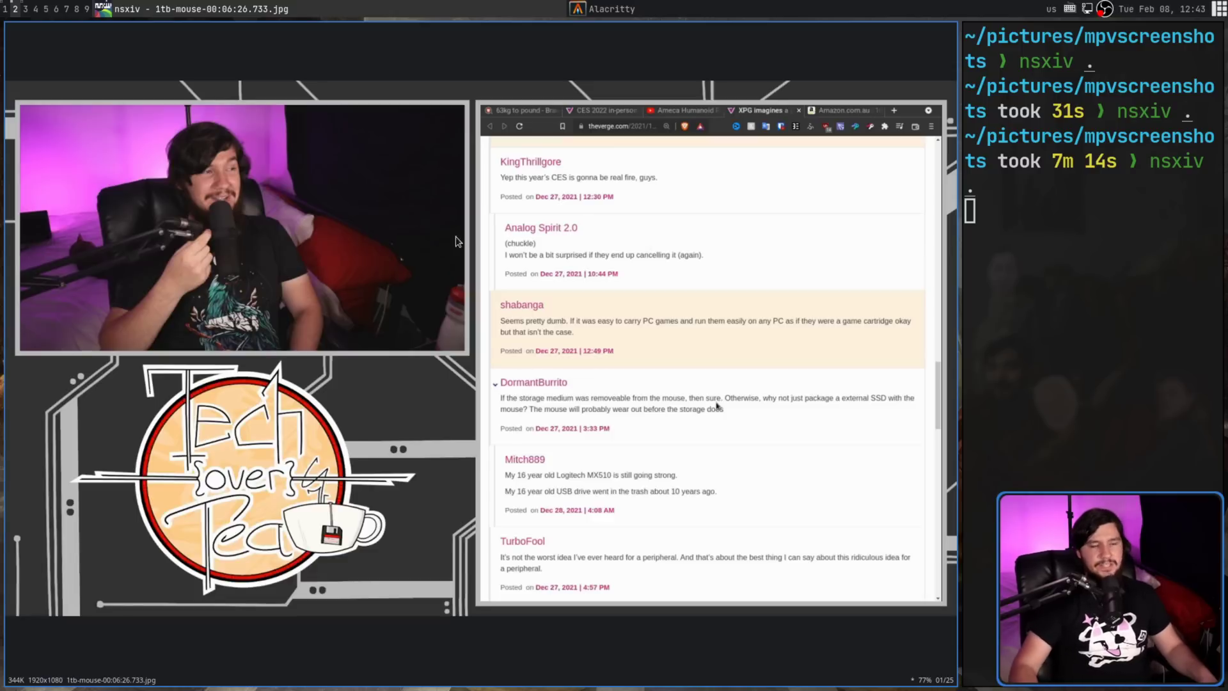
{"action": "key", "text": "Return"}
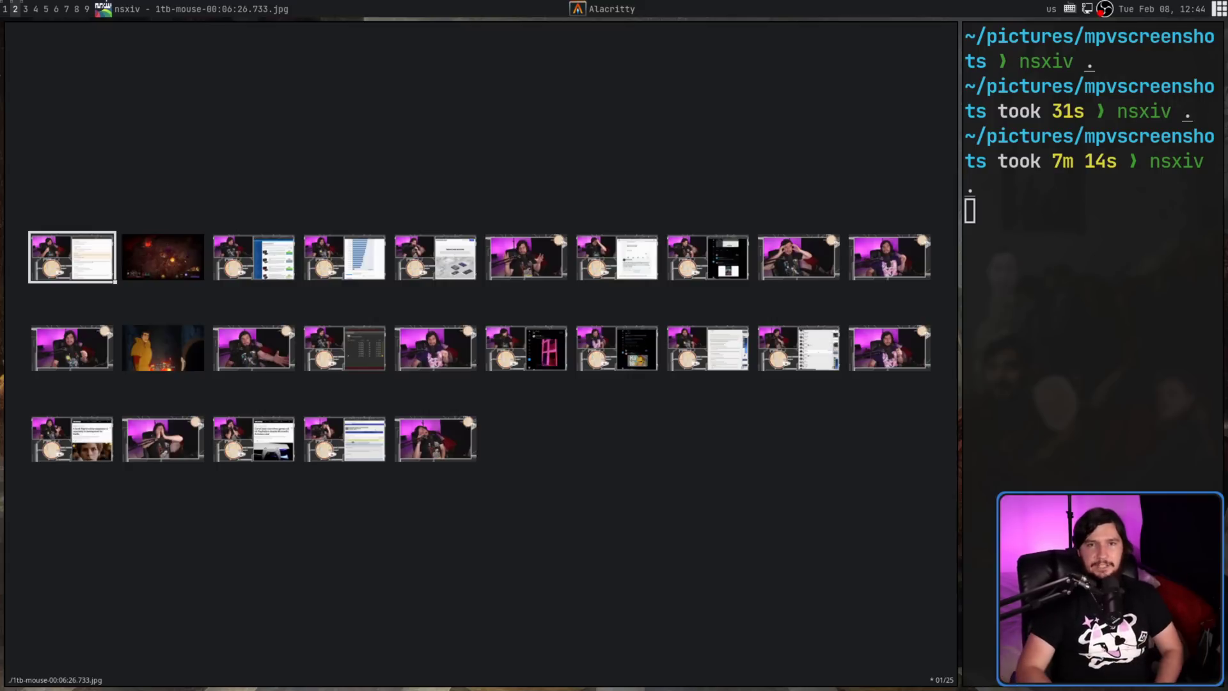
{"action": "key", "text": "l"}
{"action": "key", "text": "l"}
{"action": "key", "text": "l"}
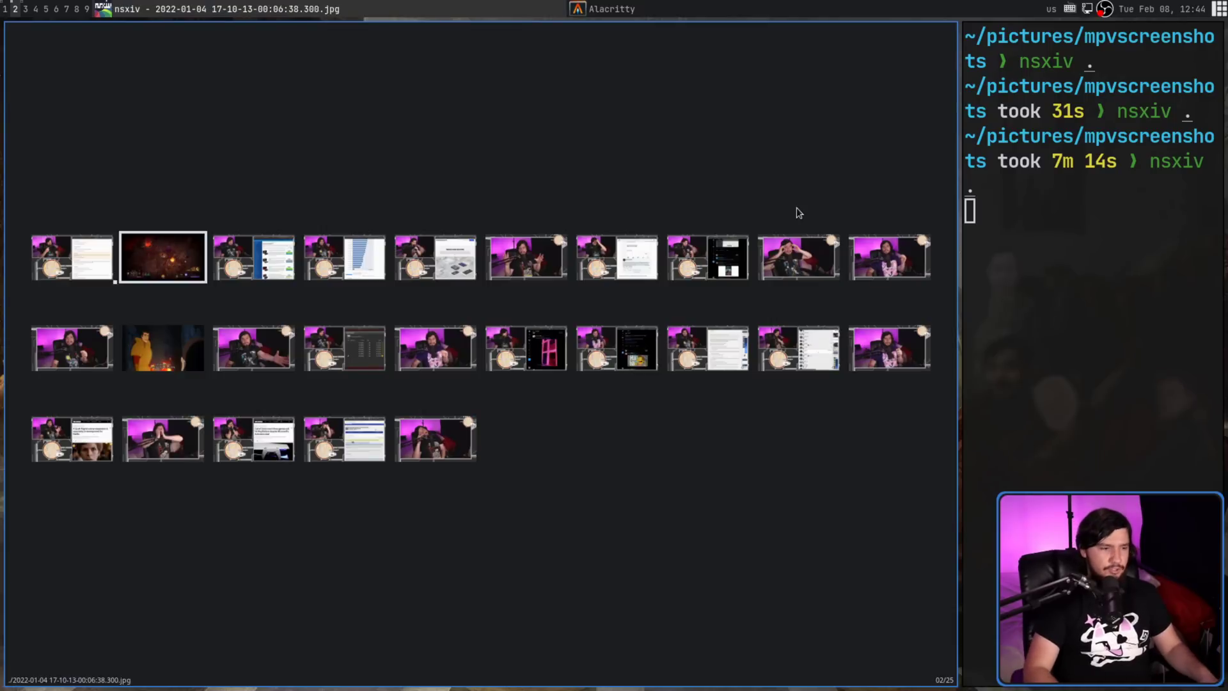
{"action": "key", "text": "l"}
{"action": "key", "text": "shift+g"}
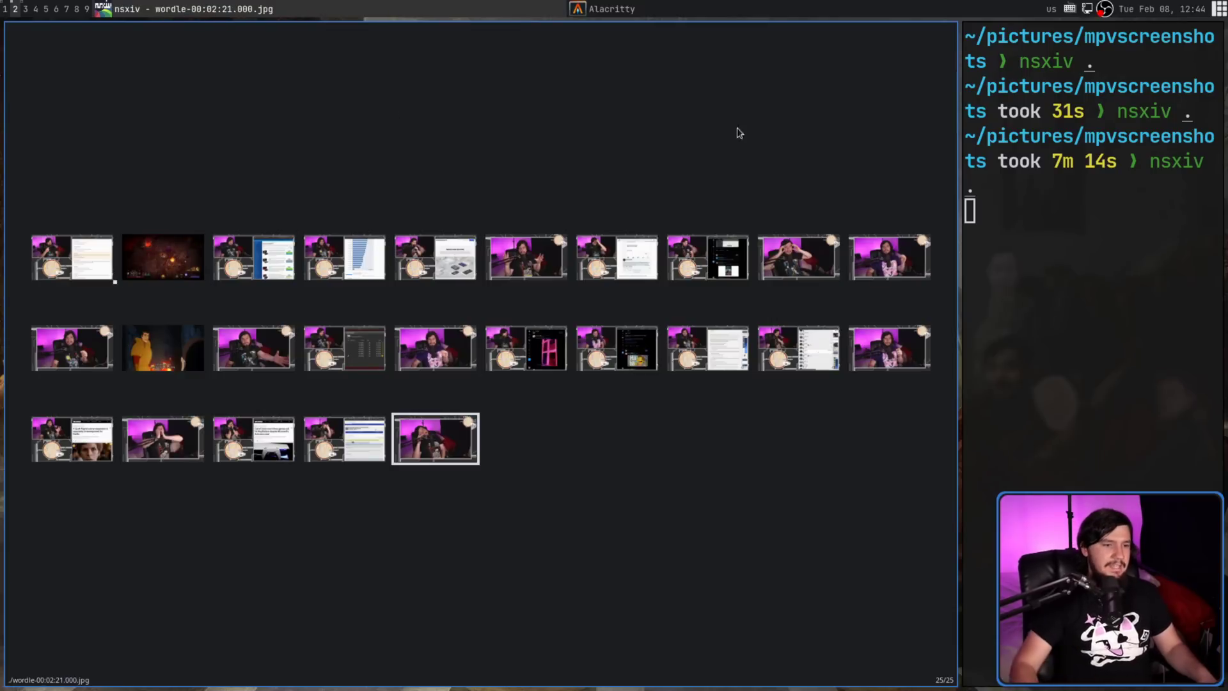
Open the sixth thumbnail, eac-update, at full size, return to the grid, and reopen it
{"action": "left_click", "coordinate": [541, 249]}
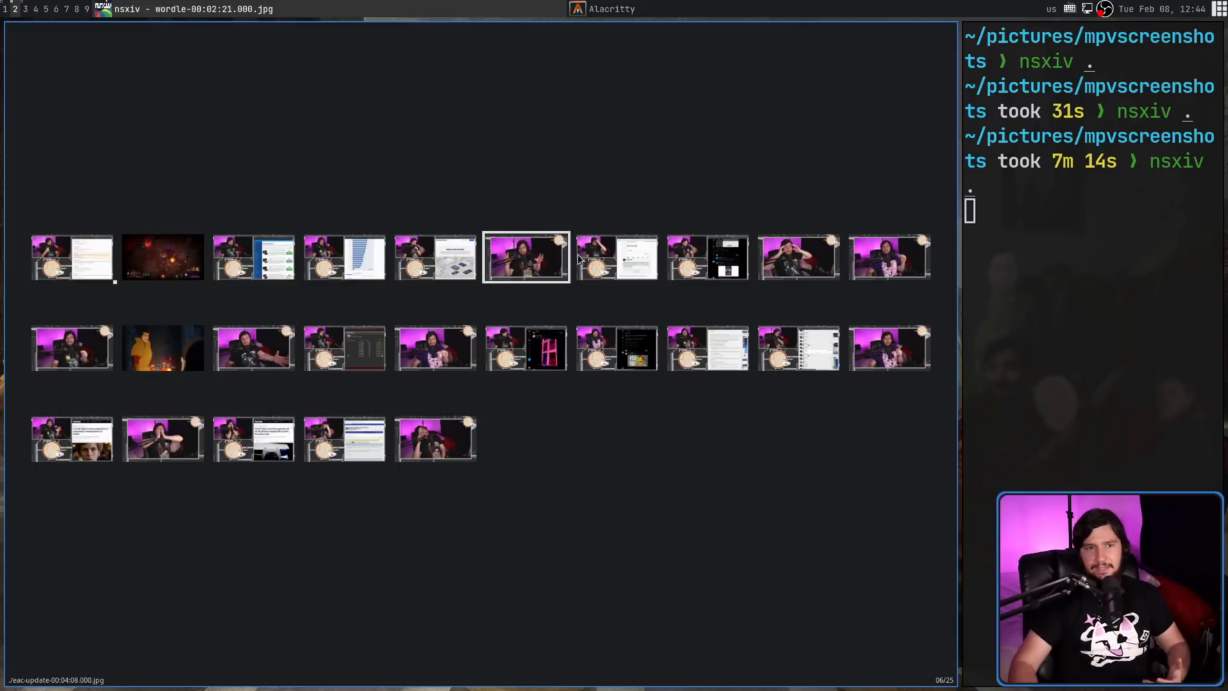
{"action": "left_click", "coordinate": [534, 248]}
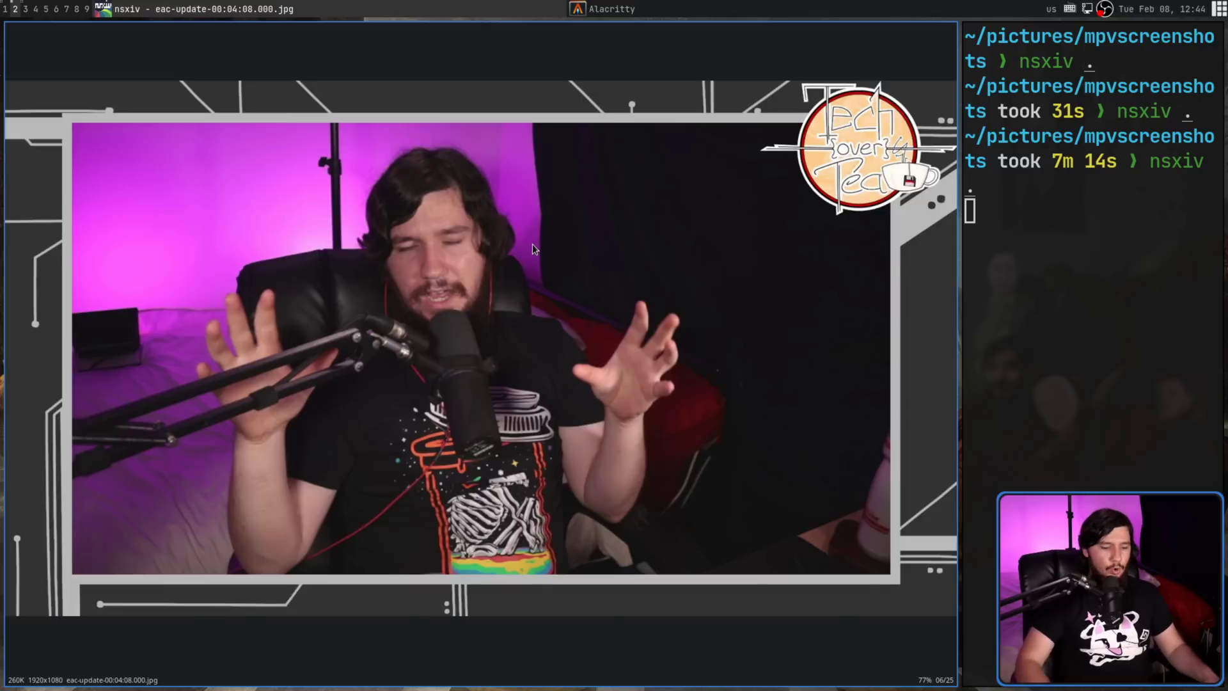
{"action": "right_click", "coordinate": [533, 244]}
{"action": "left_click", "coordinate": [534, 248]}
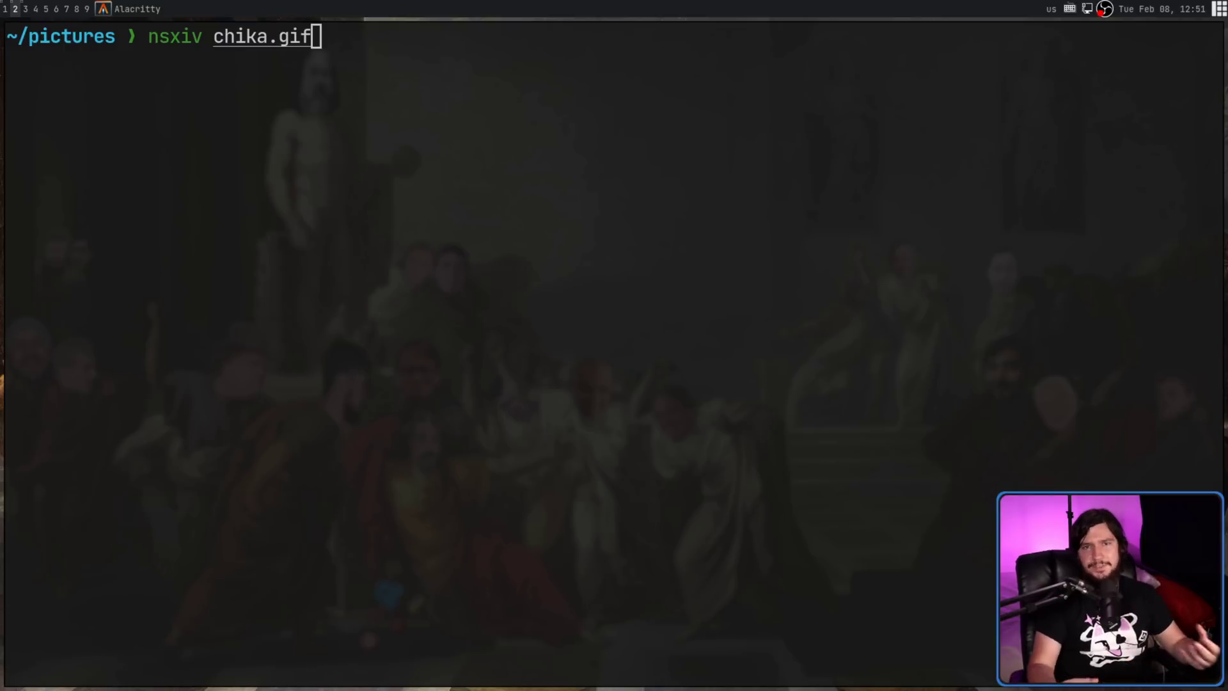
Run nsxiv chika.gif to view the GIF's static first frame
{"action": "key", "text": "Return"}
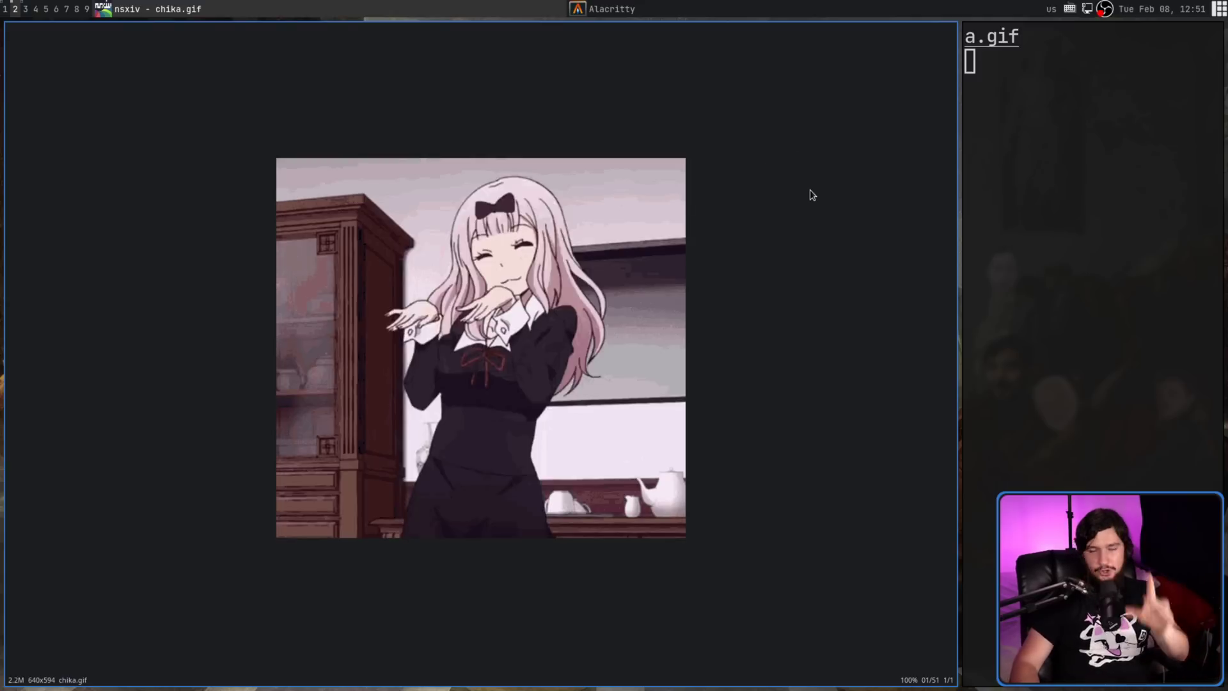
Quit nsxiv and rerun the command as nsxiv -a chika.gif so the animation plays
{"action": "key", "text": "q"}
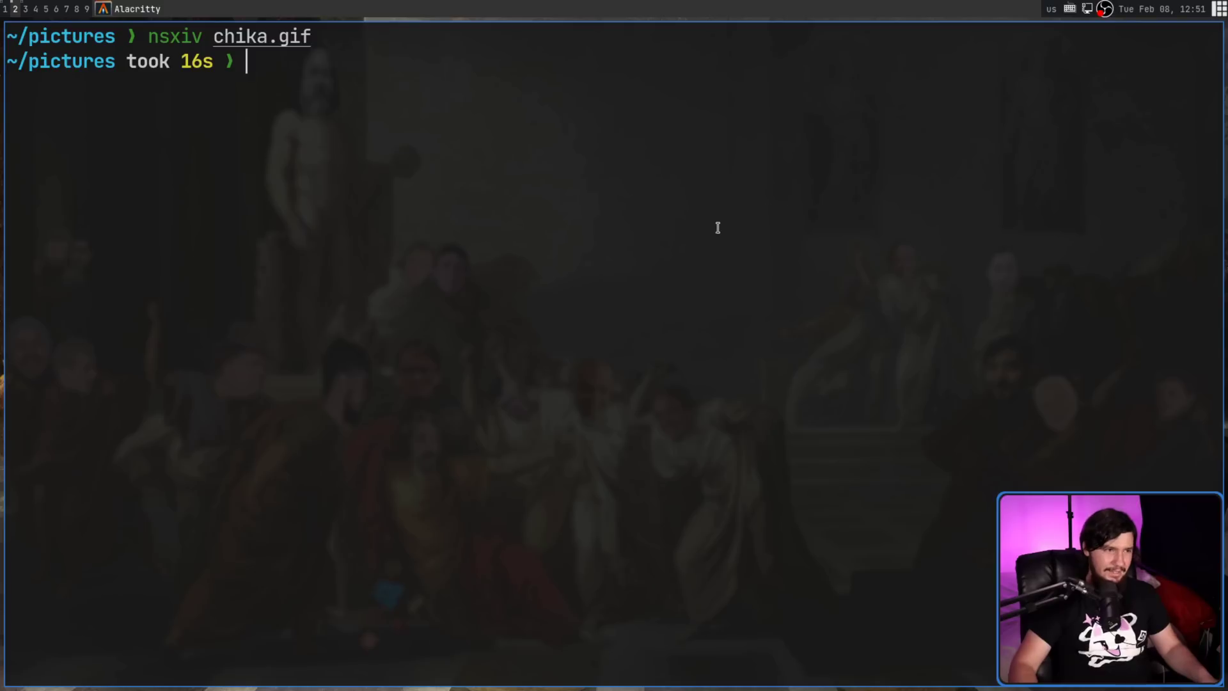
{"action": "key", "text": "Up"}
{"action": "key", "text": "Left"}
{"action": "key", "text": "Left"}
{"action": "key", "text": "Left"}
{"action": "key", "text": "Left"}
{"action": "key", "text": "Left"}
{"action": "key", "text": "Left"}
{"action": "key", "text": "Left"}
{"action": "key", "text": "Left"}
{"action": "key", "text": "Left"}
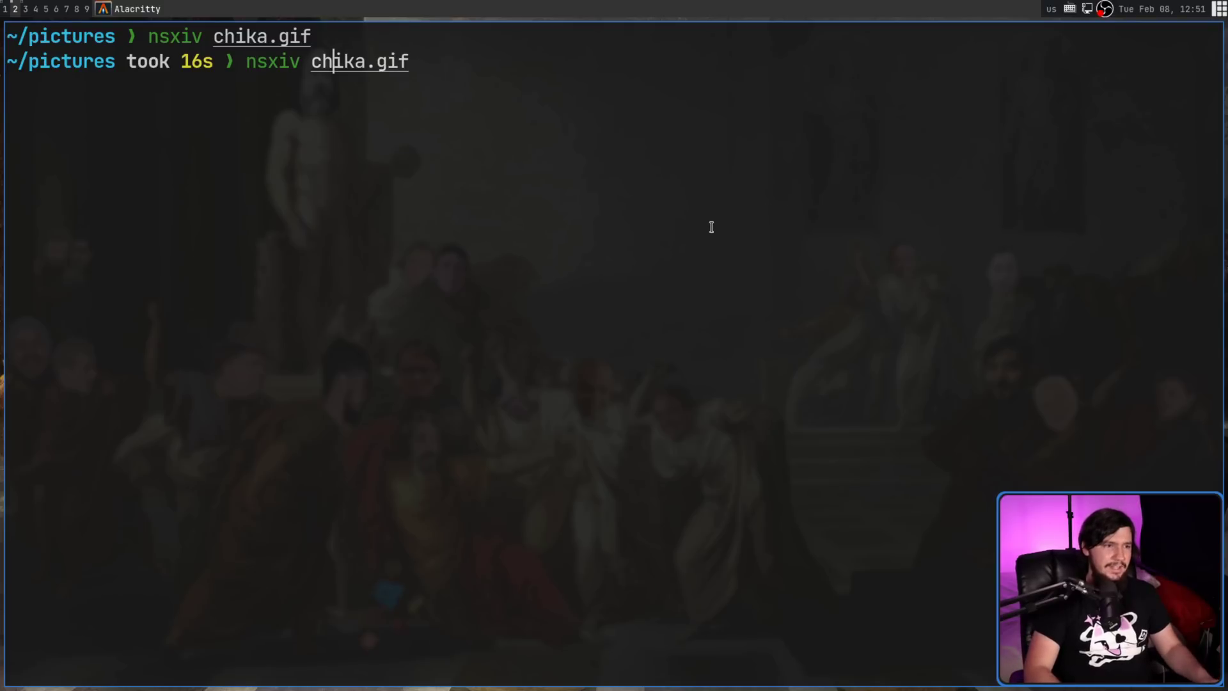
{"action": "type", "text": "-a"}
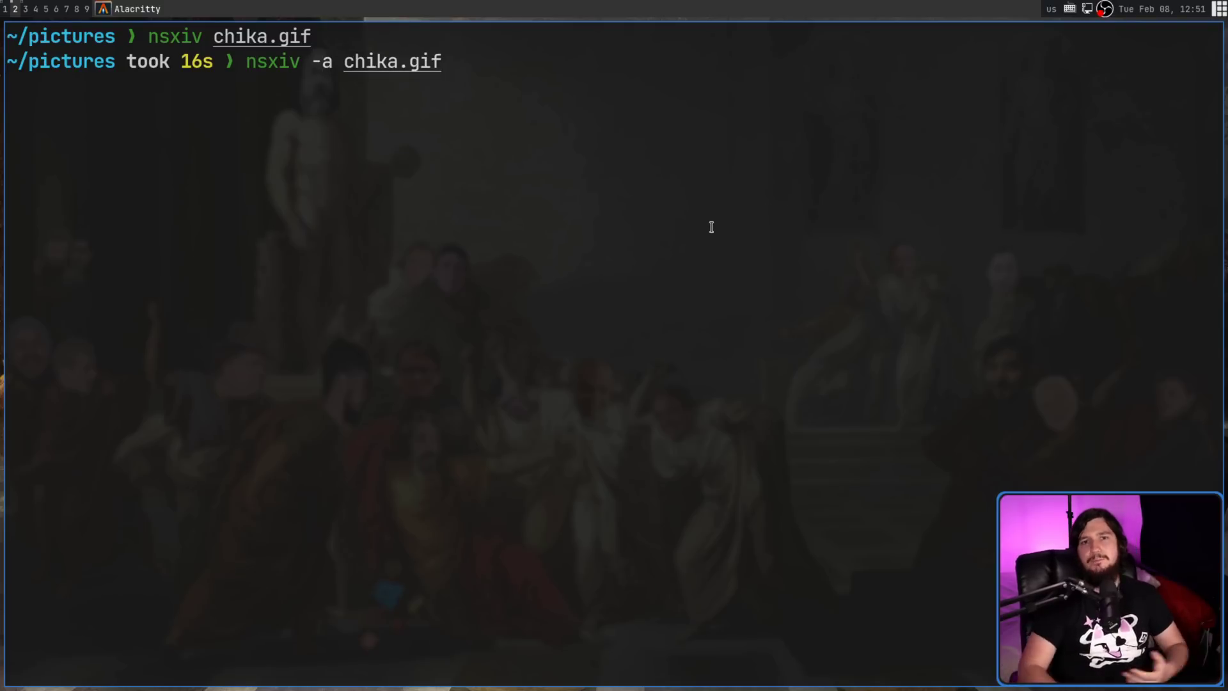
{"action": "key", "text": "Return"}
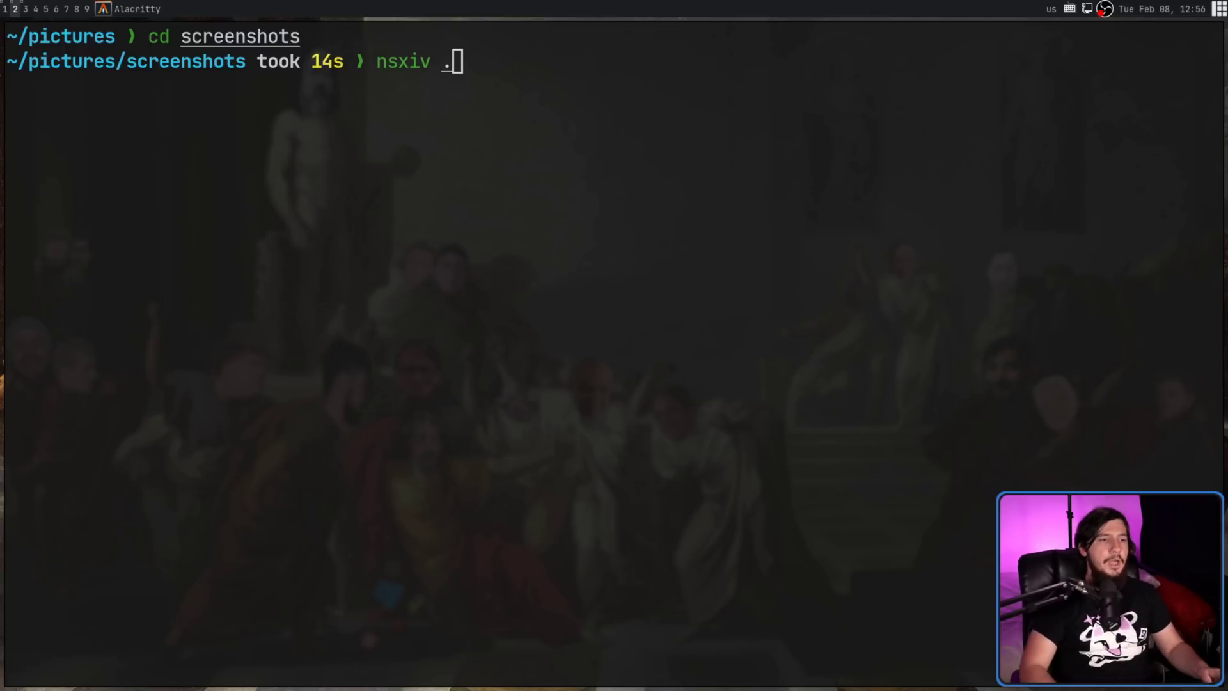
Change the command to nsxiv -r . and run it, opening 130 images starting at 100k.png
{"action": "key", "text": "Left"}
{"action": "type", "text": "-r"}
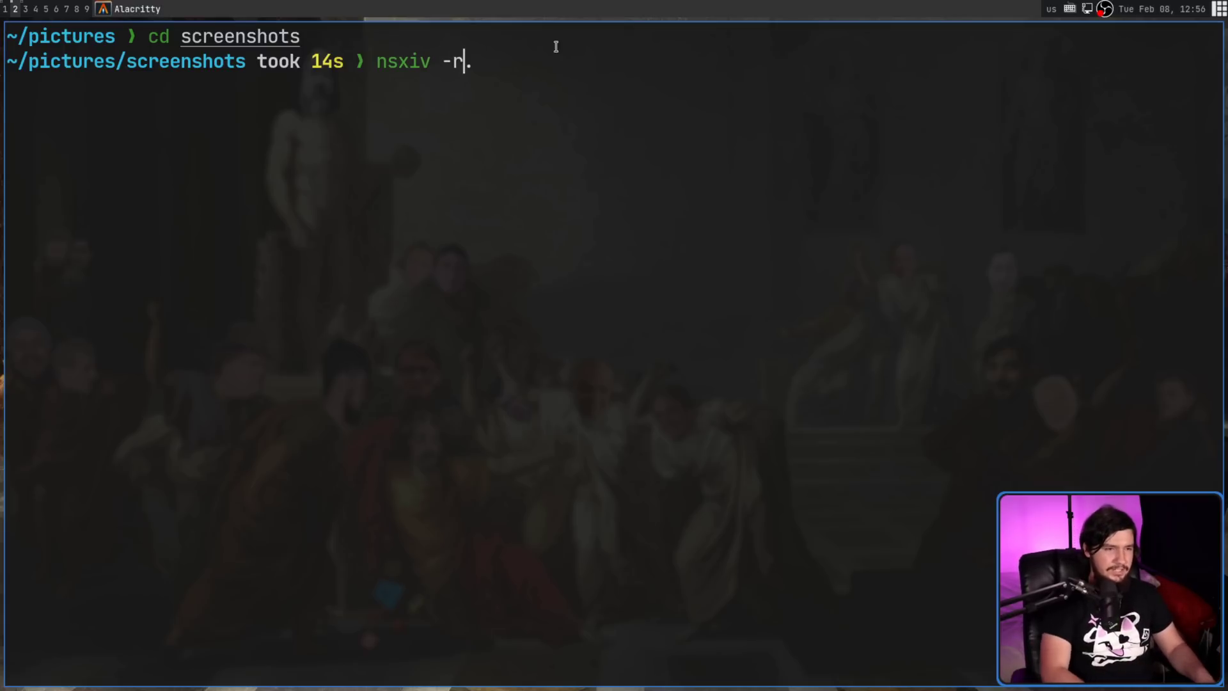
{"action": "key", "text": "Return"}
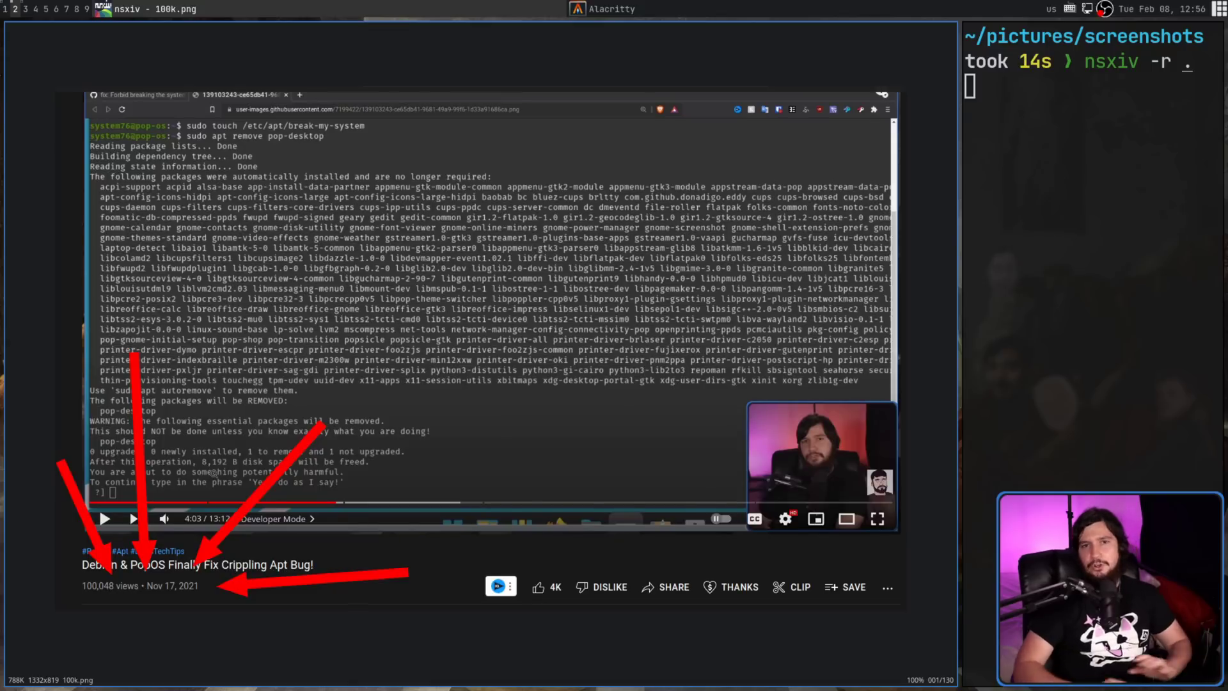